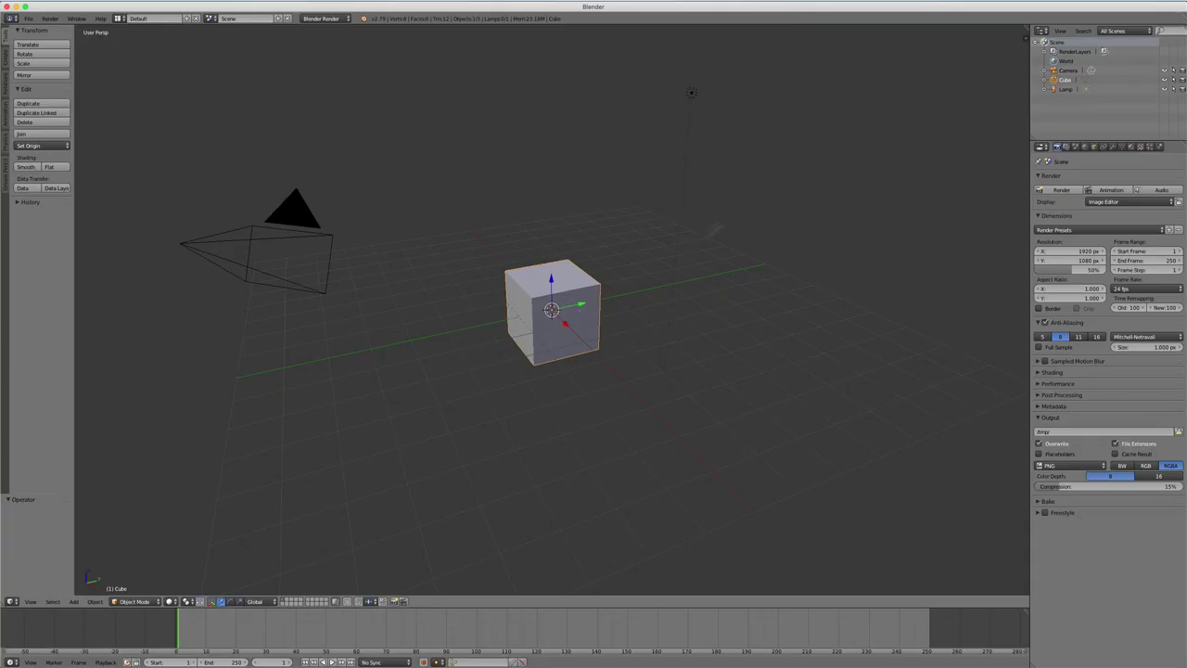
Step: Split the 3D view into two side-by-side views and switch the render engine to Cycles Render
{"action": "left_click_drag", "start_coordinate": [1025, 28], "coordinate": [450, 34]}
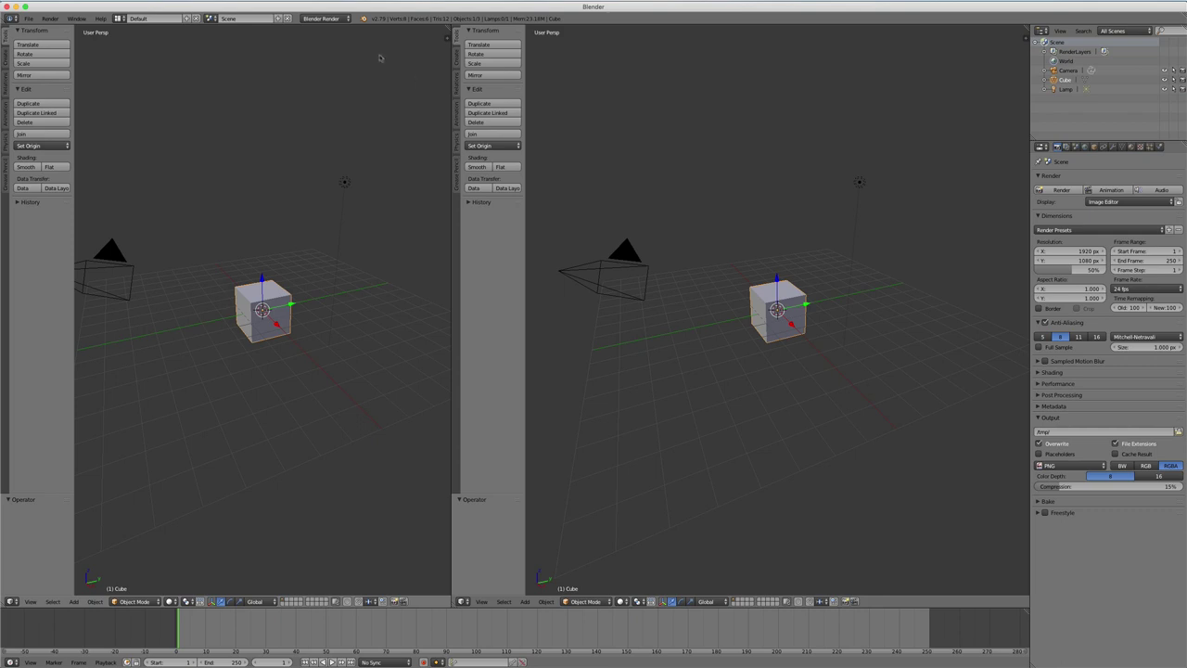
{"action": "left_click", "coordinate": [325, 19]}
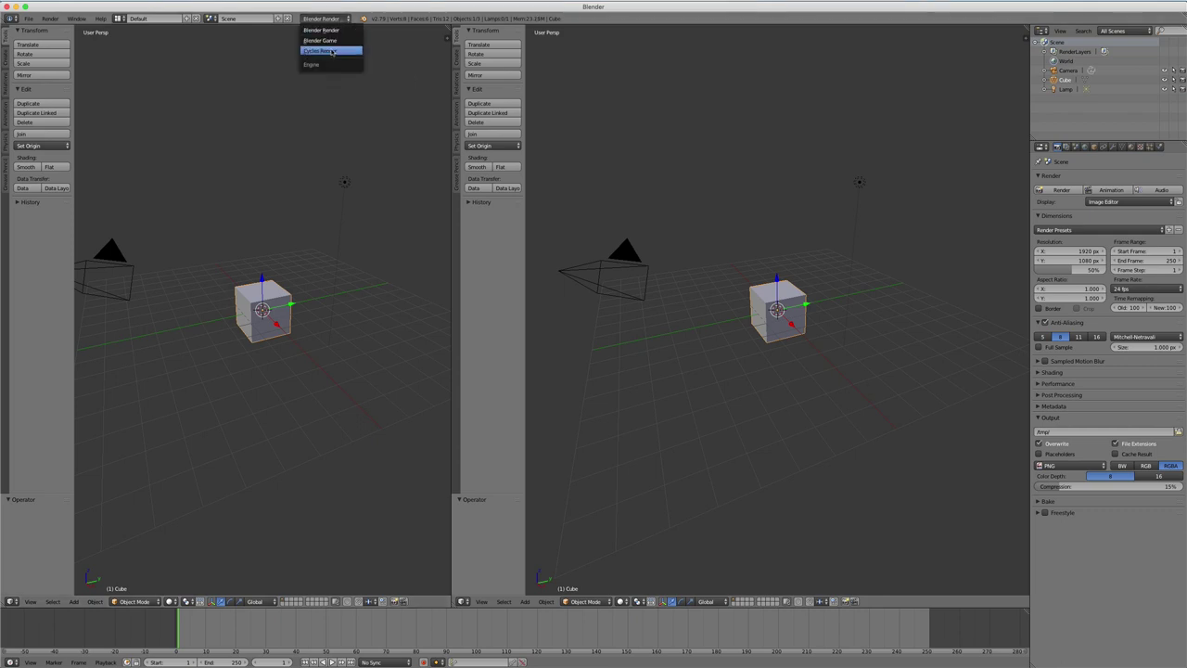
{"action": "left_click", "coordinate": [332, 51]}
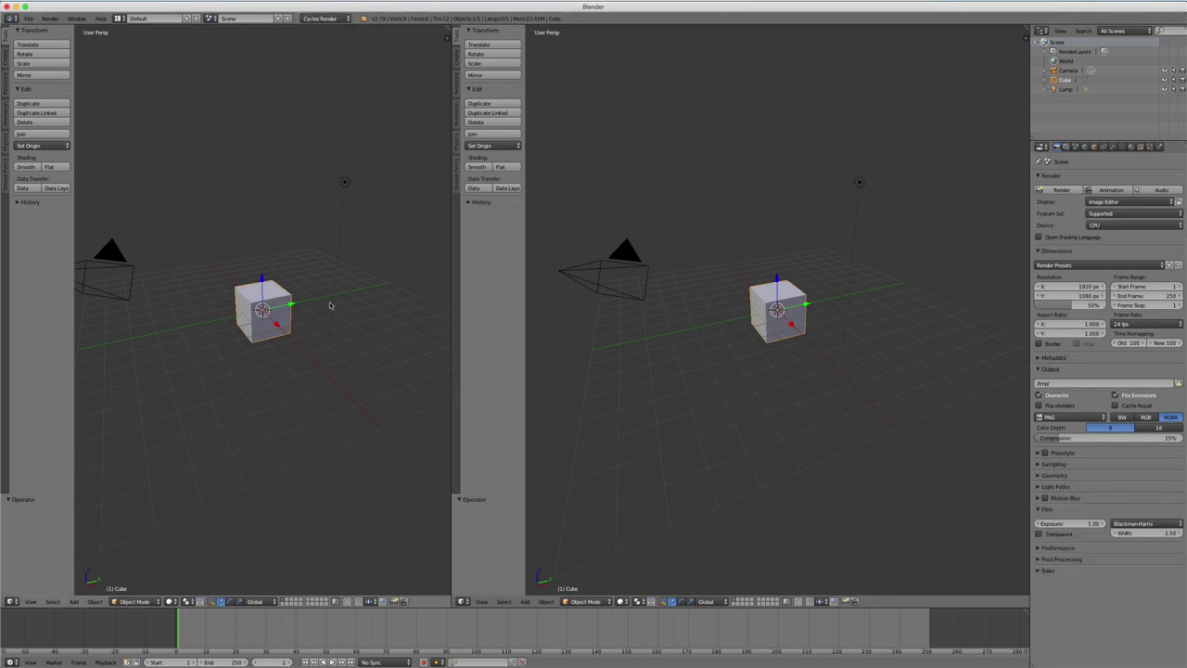
{"action": "scroll", "coordinate": [329, 305], "scroll_direction": "up", "scroll_amount": 2}
{"action": "scroll", "coordinate": [279, 343], "scroll_direction": "up", "scroll_amount": 3}
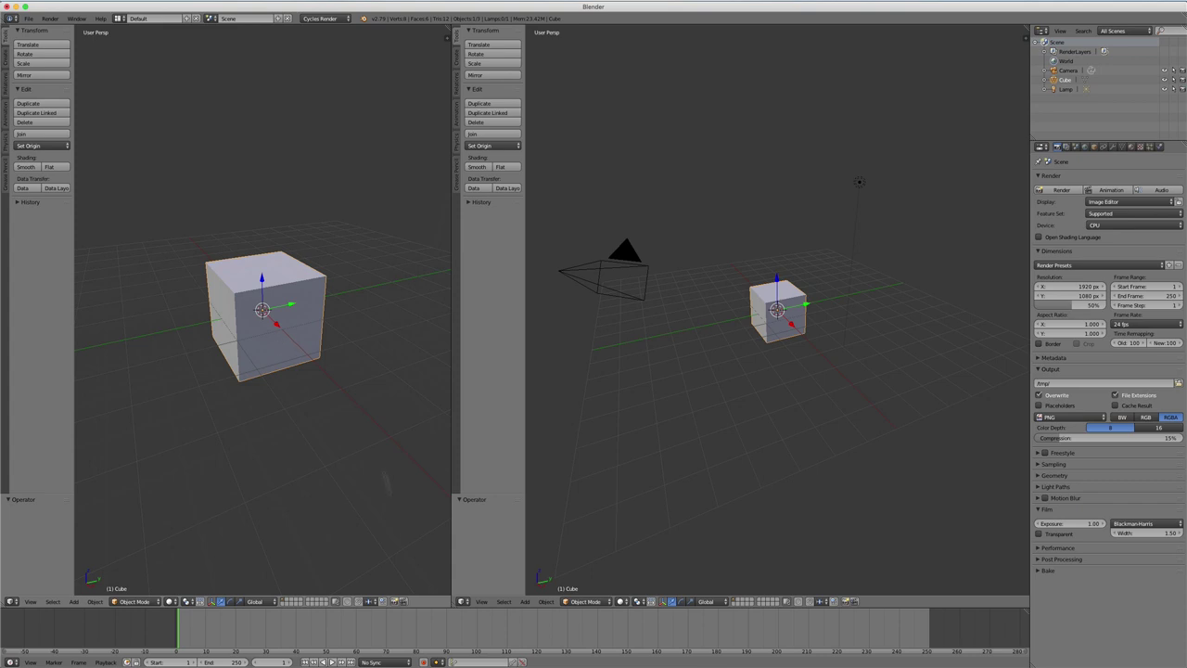
{"action": "left_click", "coordinate": [463, 601]}
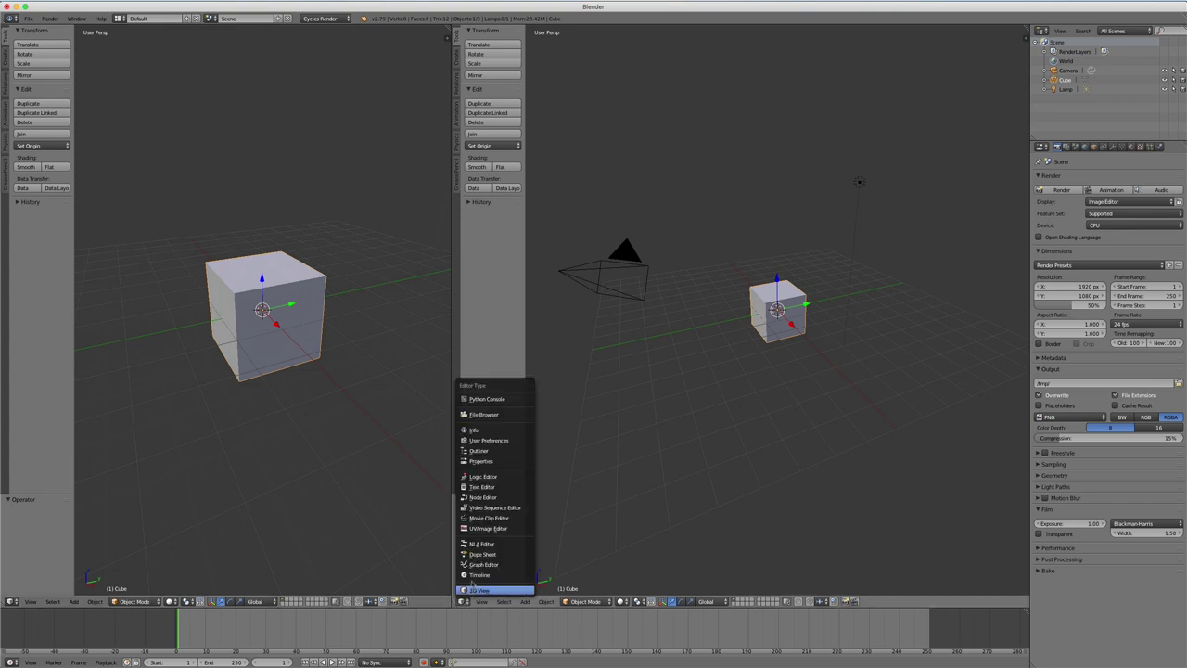
Step: Make the right view a Node Editor, then maximize it and restore it with Alt+F10
{"action": "left_click", "coordinate": [484, 497]}
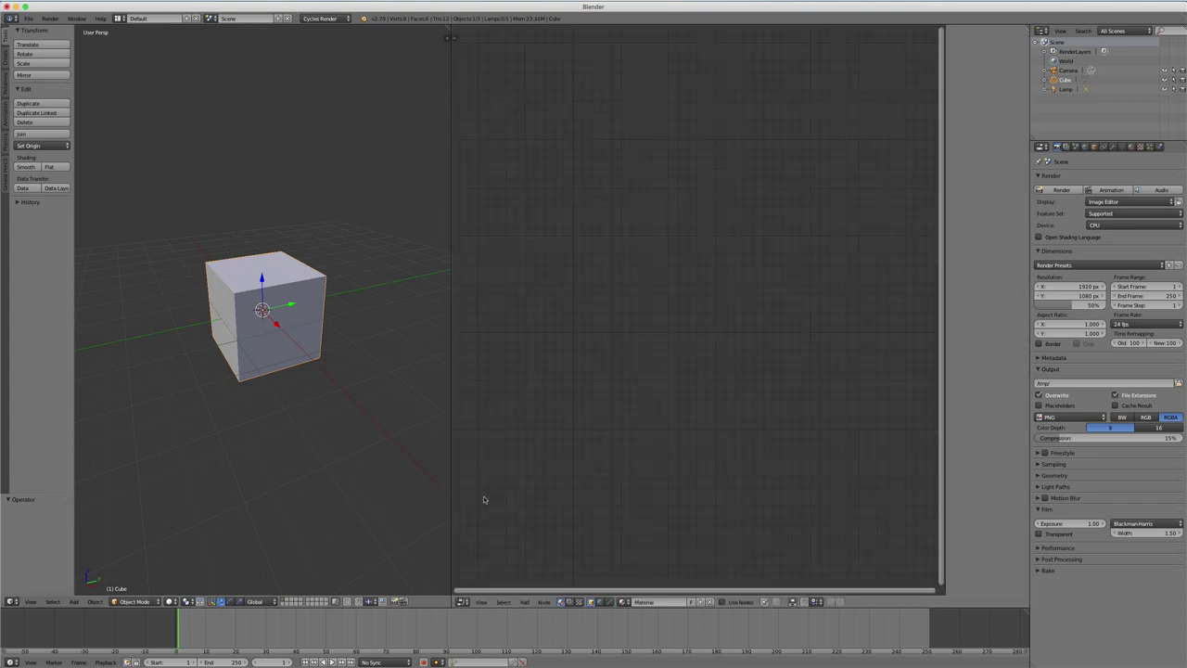
{"action": "scroll", "coordinate": [392, 358], "scroll_direction": "down", "scroll_amount": 3}
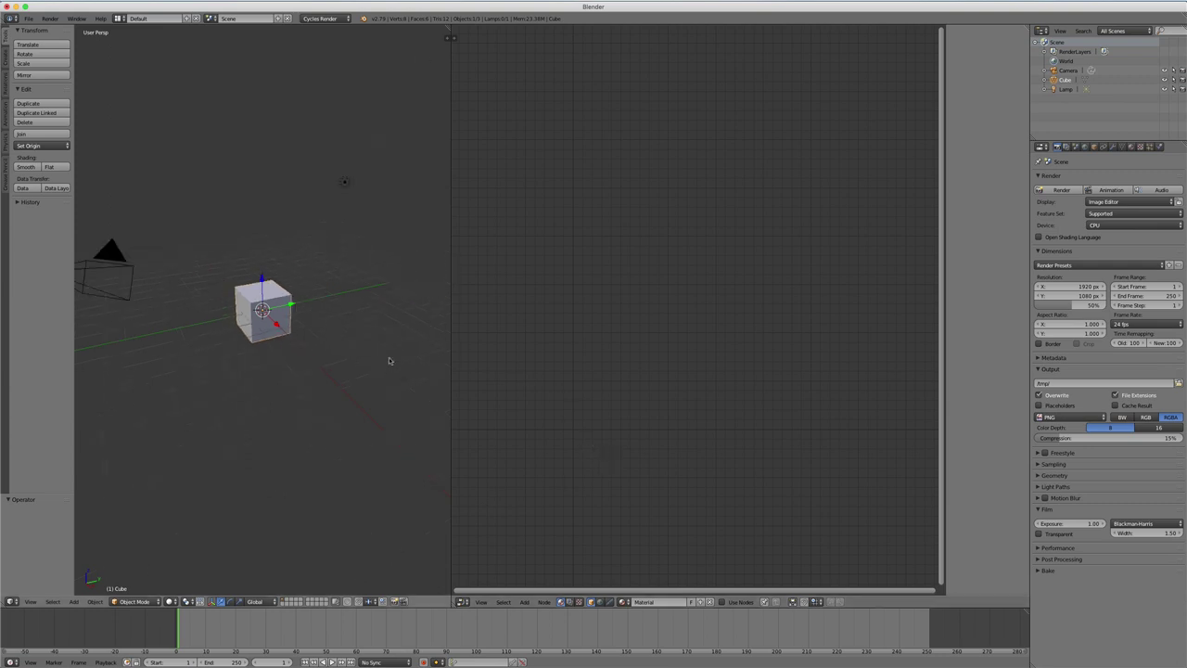
{"action": "scroll", "coordinate": [389, 361], "scroll_direction": "up", "scroll_amount": 3}
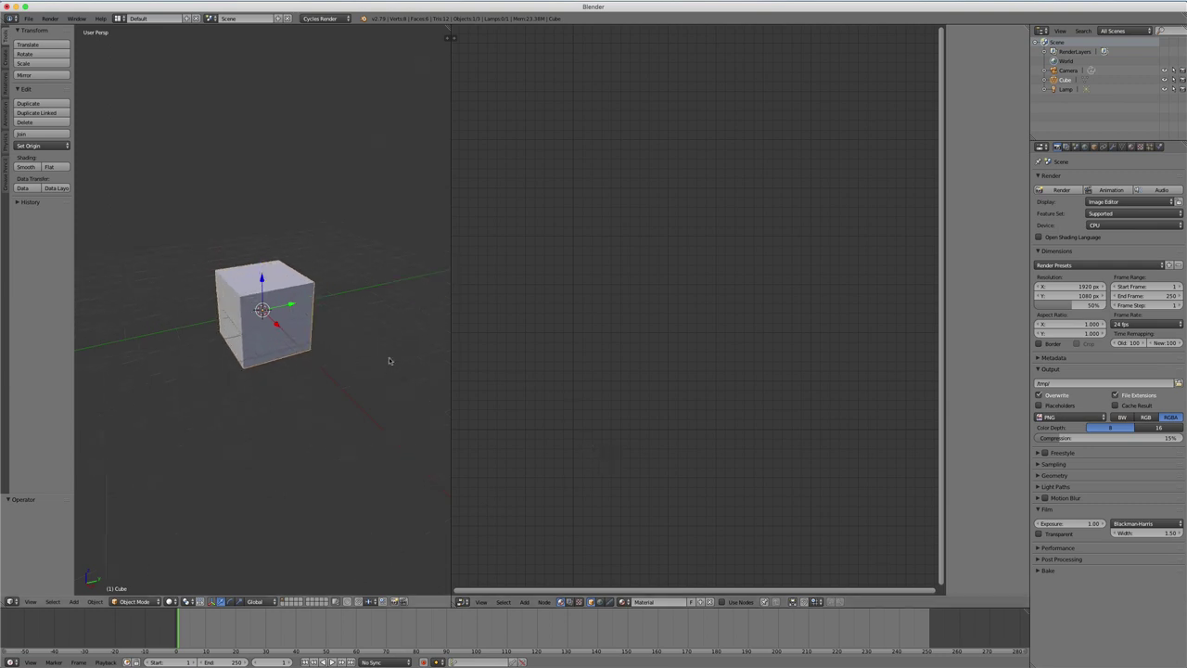
{"action": "left_click", "coordinate": [480, 602]}
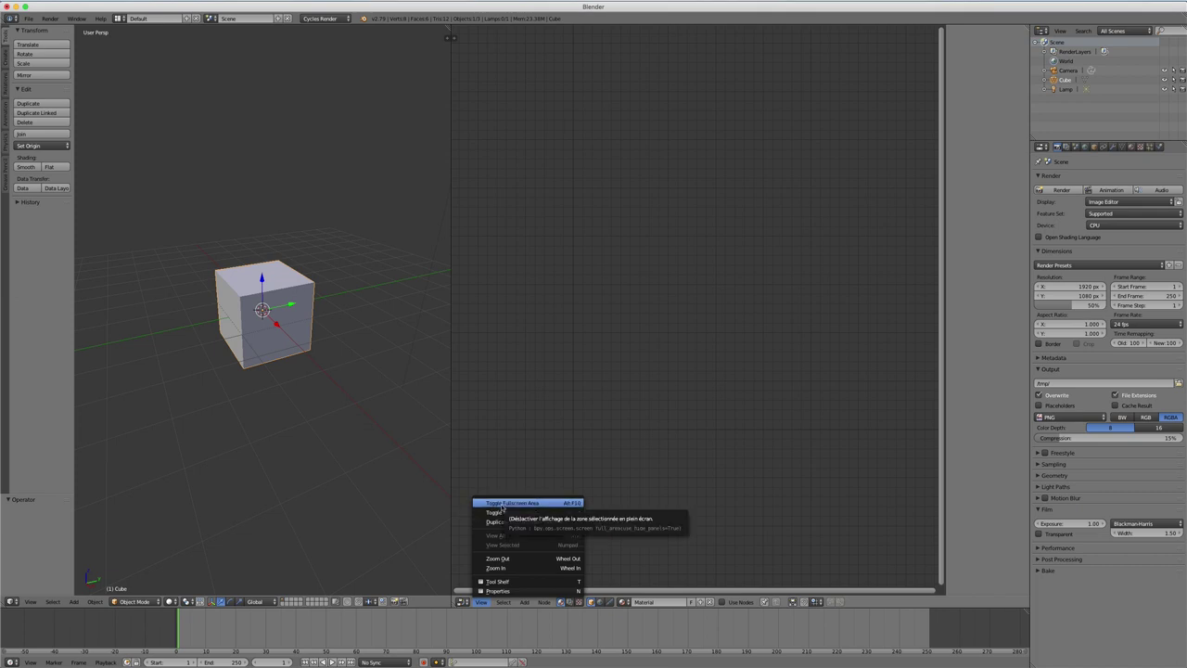
{"action": "left_click", "coordinate": [501, 503]}
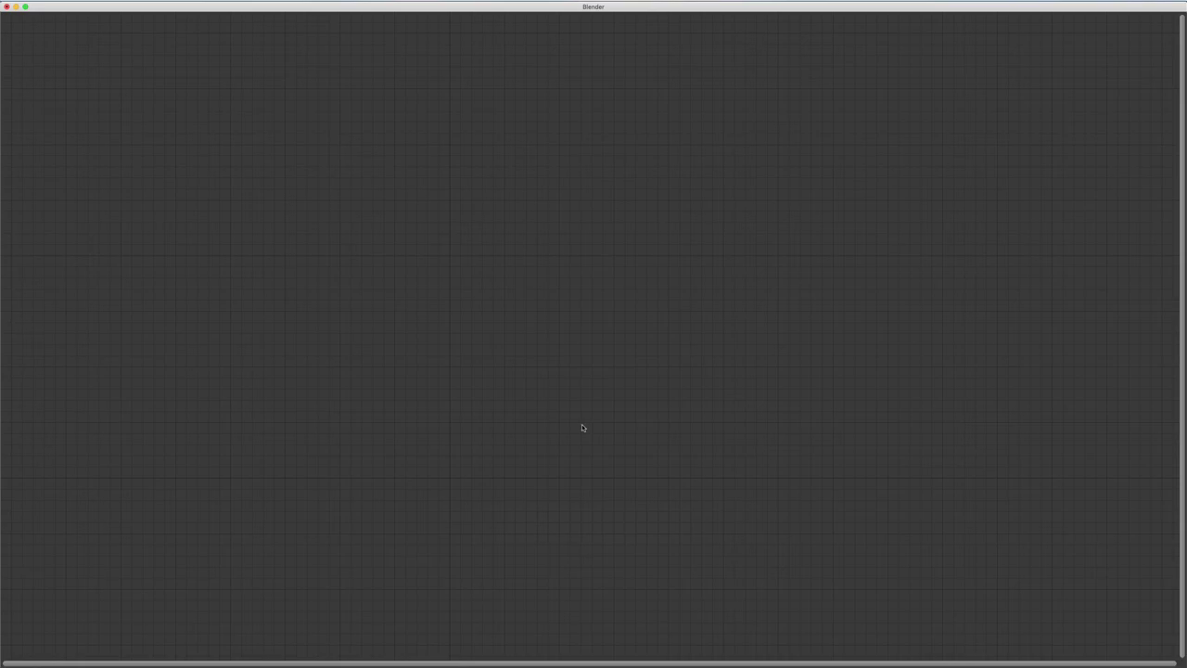
{"action": "key", "text": "alt+F10"}
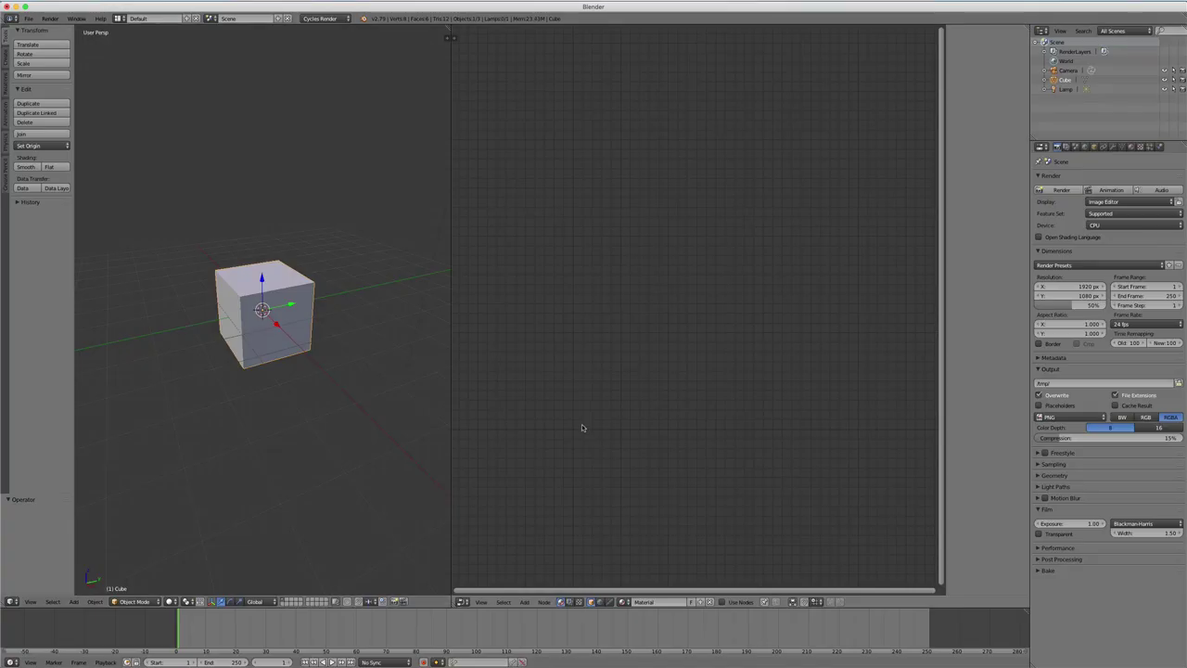
Step: Browse the node editor's addable nodes and show the cube's material settings
{"action": "left_click", "coordinate": [480, 602]}
{"action": "left_click", "coordinate": [504, 602]}
{"action": "left_click", "coordinate": [1131, 146]}
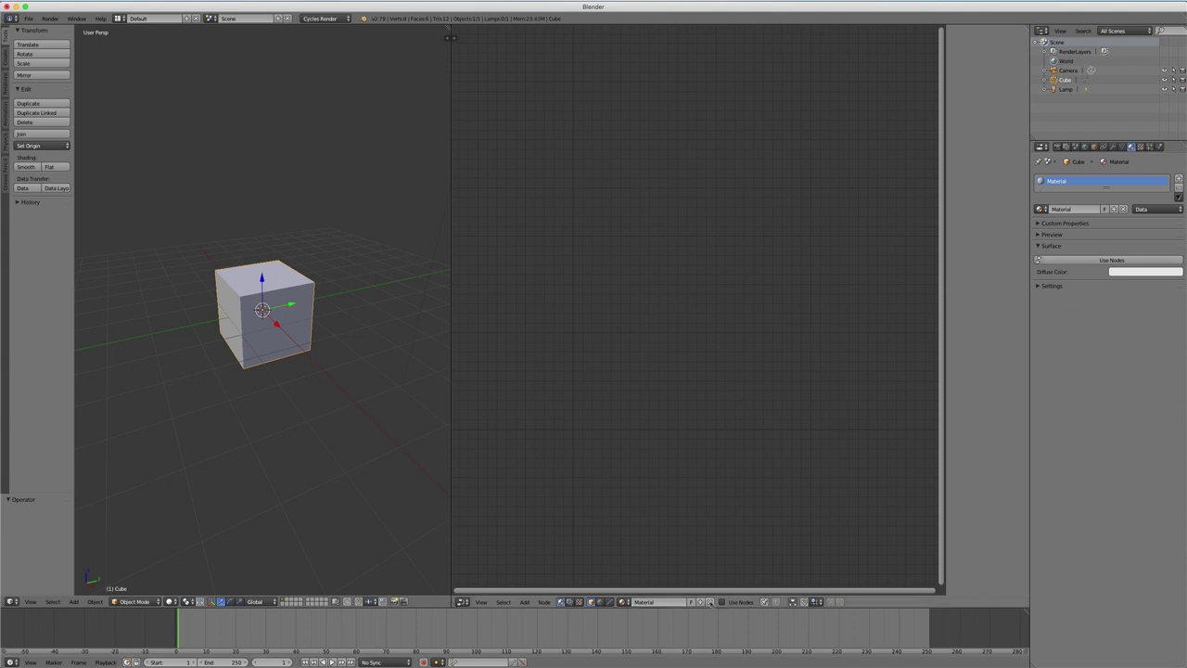
Step: Enable nodes on the cube's material, reposition Material Output, and briefly check the World tree
{"action": "left_click", "coordinate": [722, 602]}
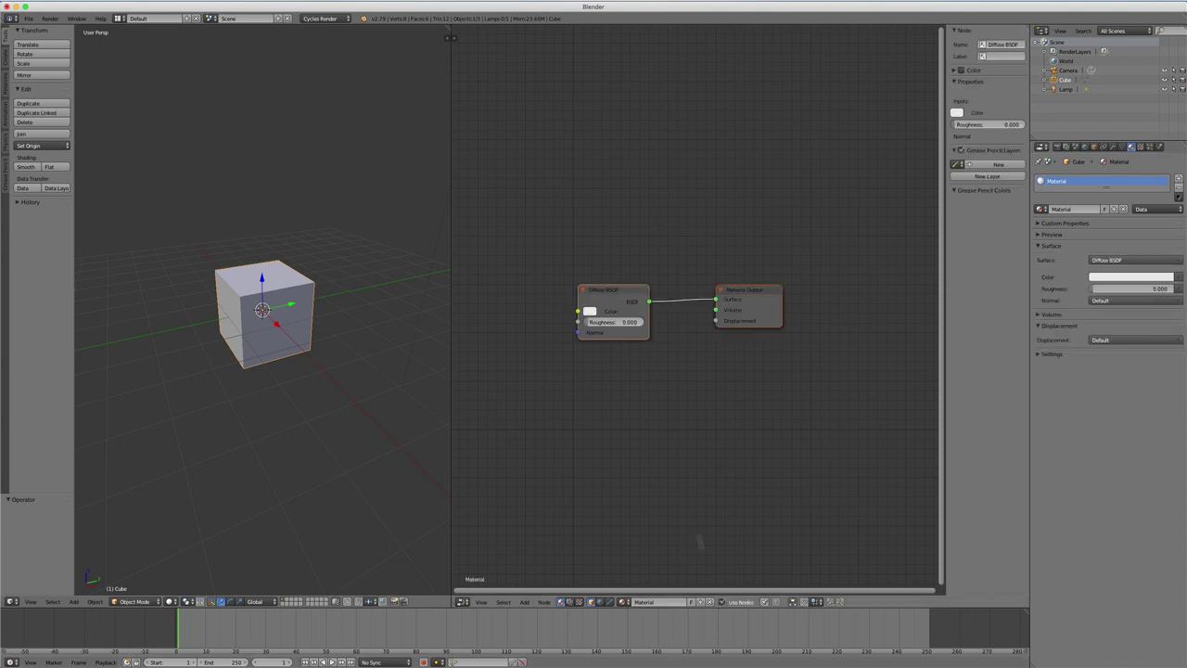
{"action": "left_click_drag", "start_coordinate": [746, 293], "coordinate": [760, 254]}
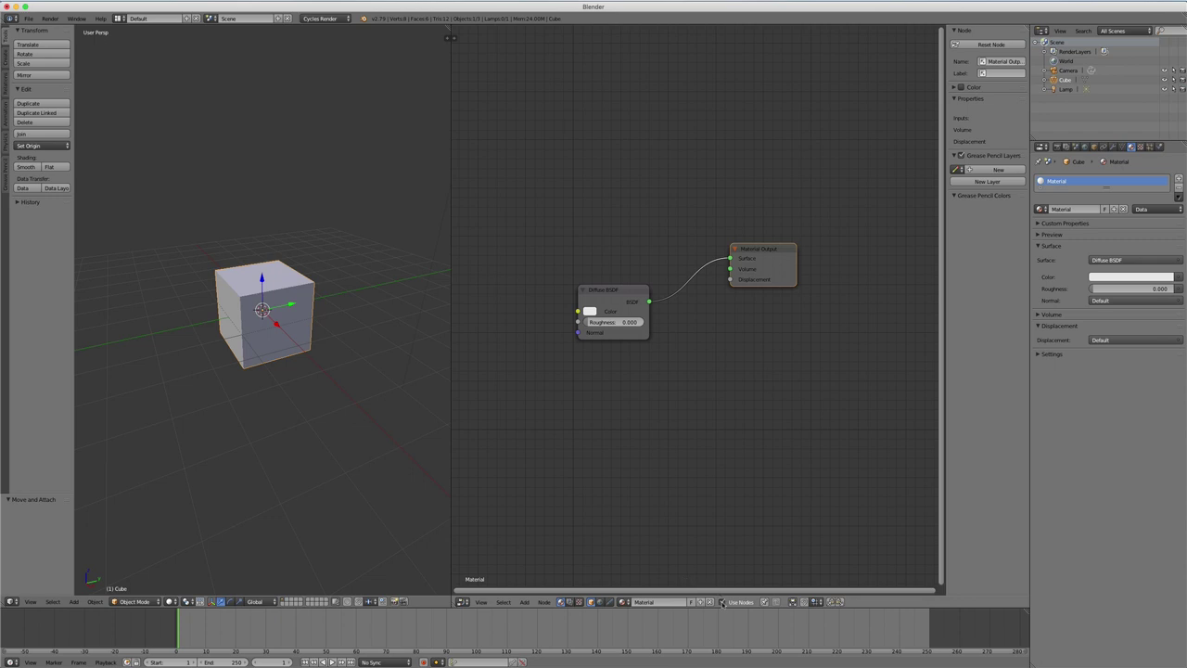
{"action": "left_click", "coordinate": [600, 602]}
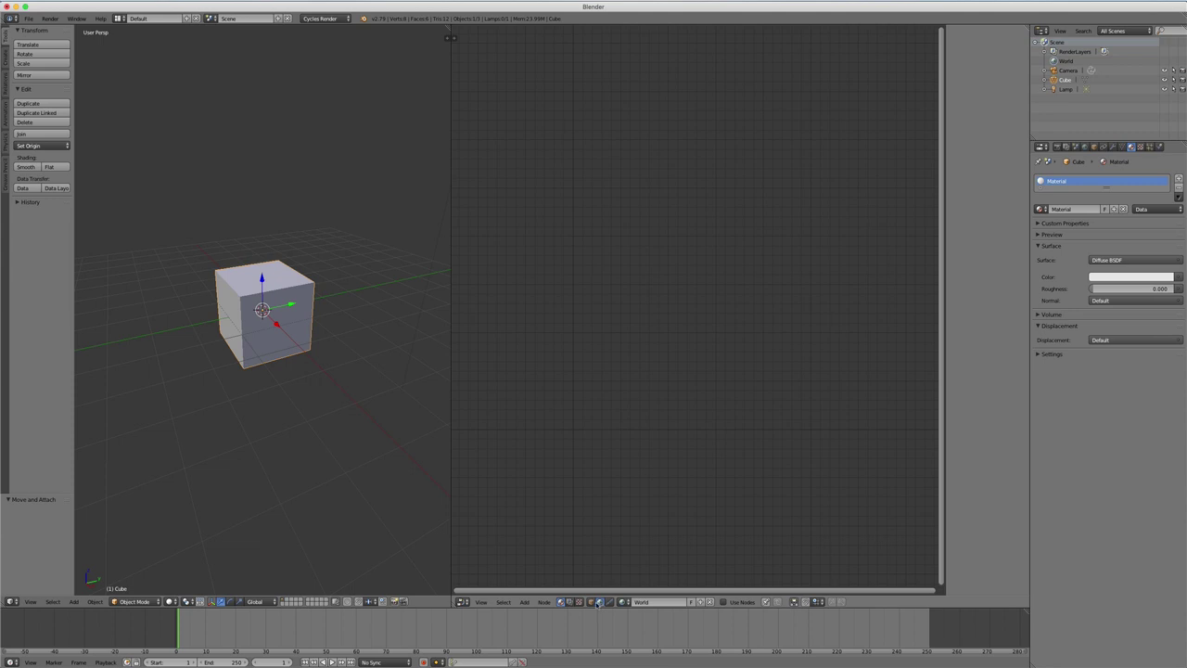
{"action": "left_click", "coordinate": [591, 602]}
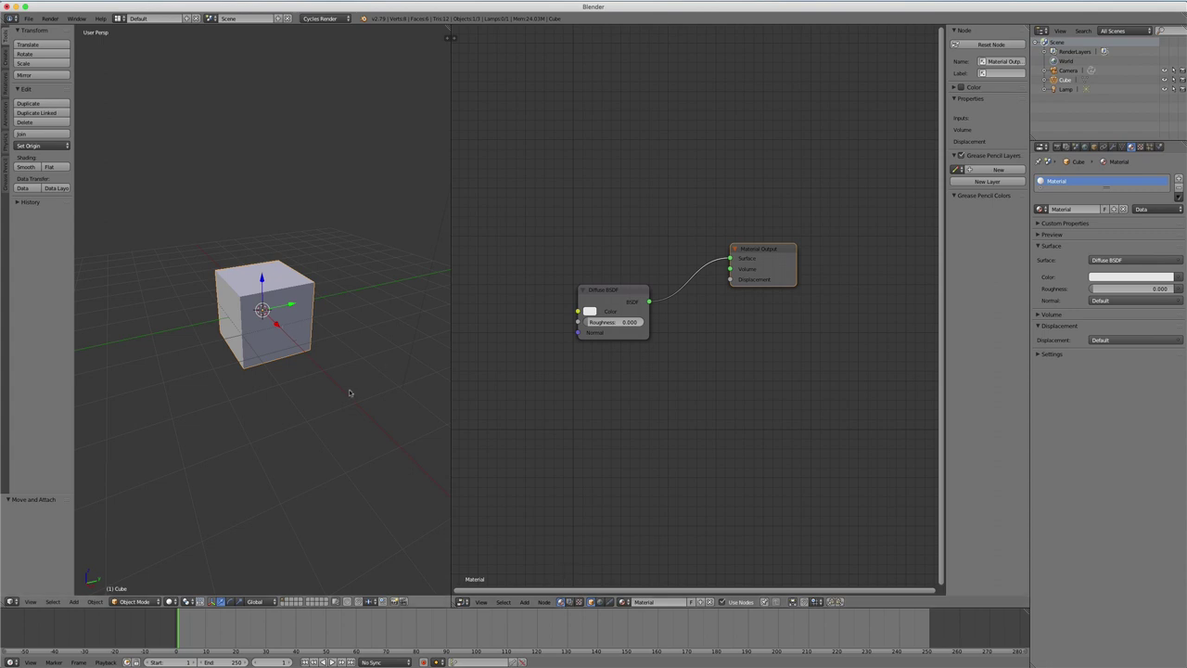
{"action": "scroll", "coordinate": [350, 393], "scroll_direction": "down", "scroll_amount": 5}
Step: Select the lamp, enable its nodes, and spread the Emission and Lamp Output nodes apart
{"action": "right_click", "coordinate": [313, 237]}
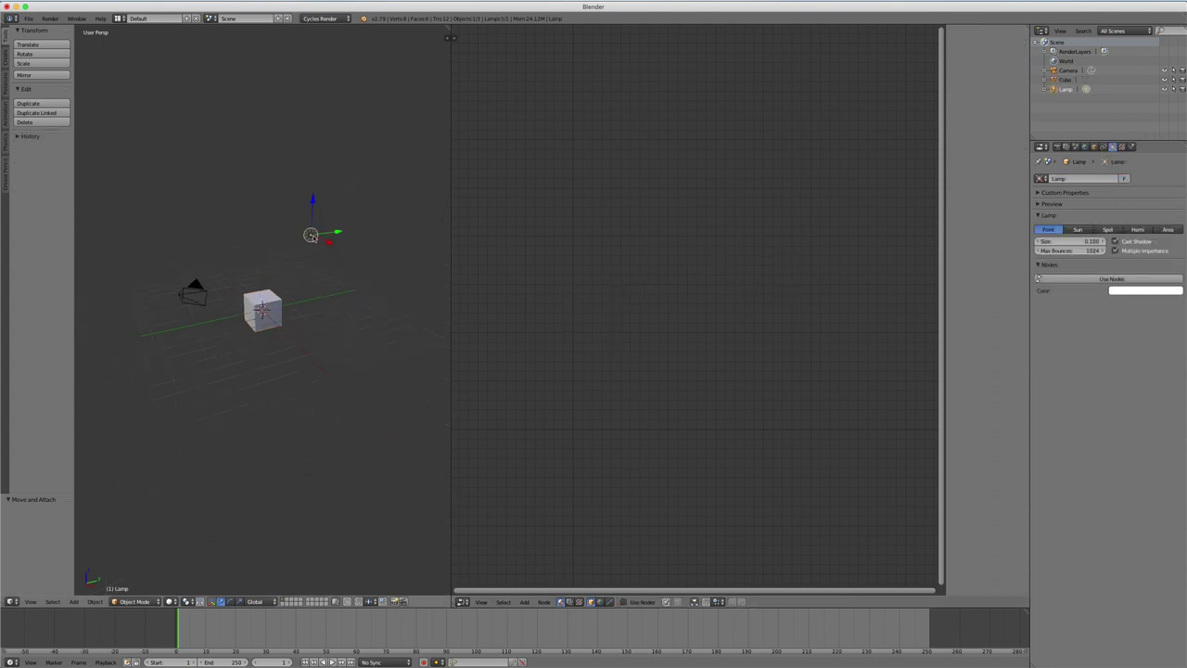
{"action": "left_click", "coordinate": [626, 602]}
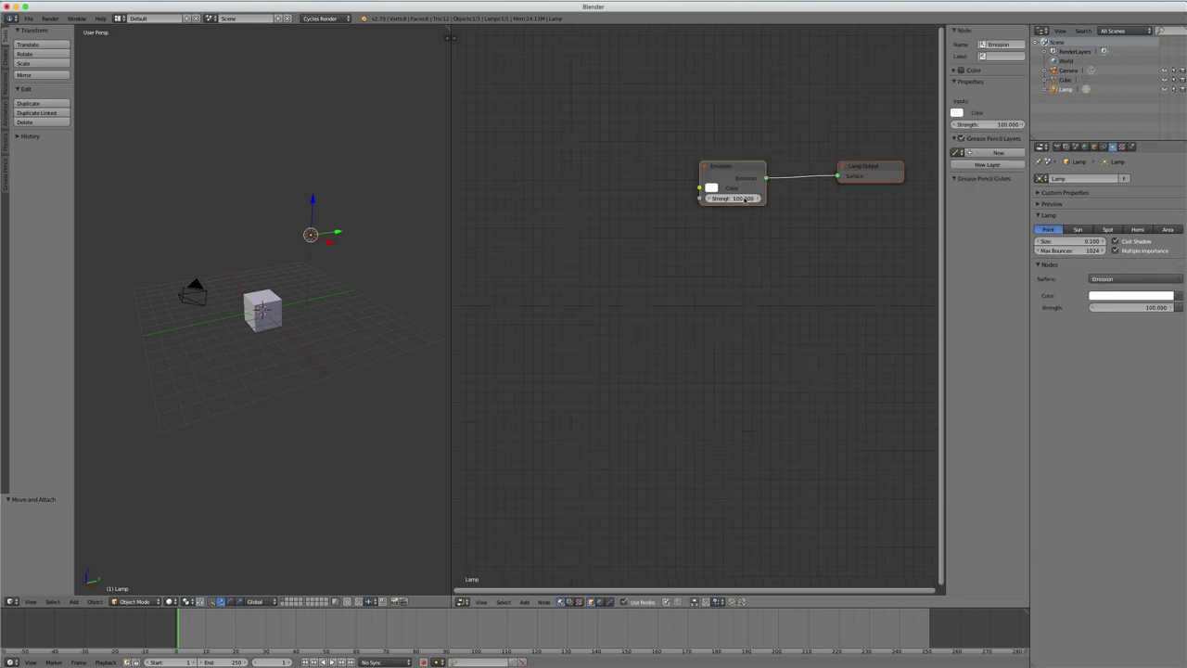
{"action": "left_click_drag", "start_coordinate": [737, 167], "coordinate": [648, 222]}
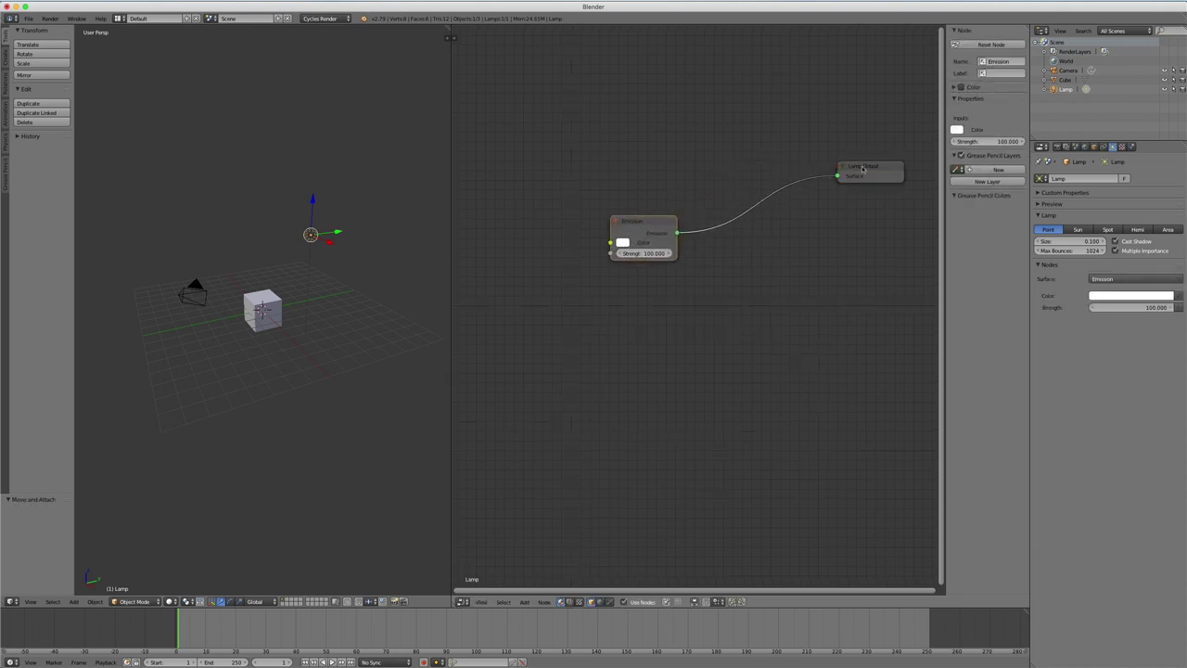
{"action": "left_click_drag", "start_coordinate": [862, 168], "coordinate": [822, 186]}
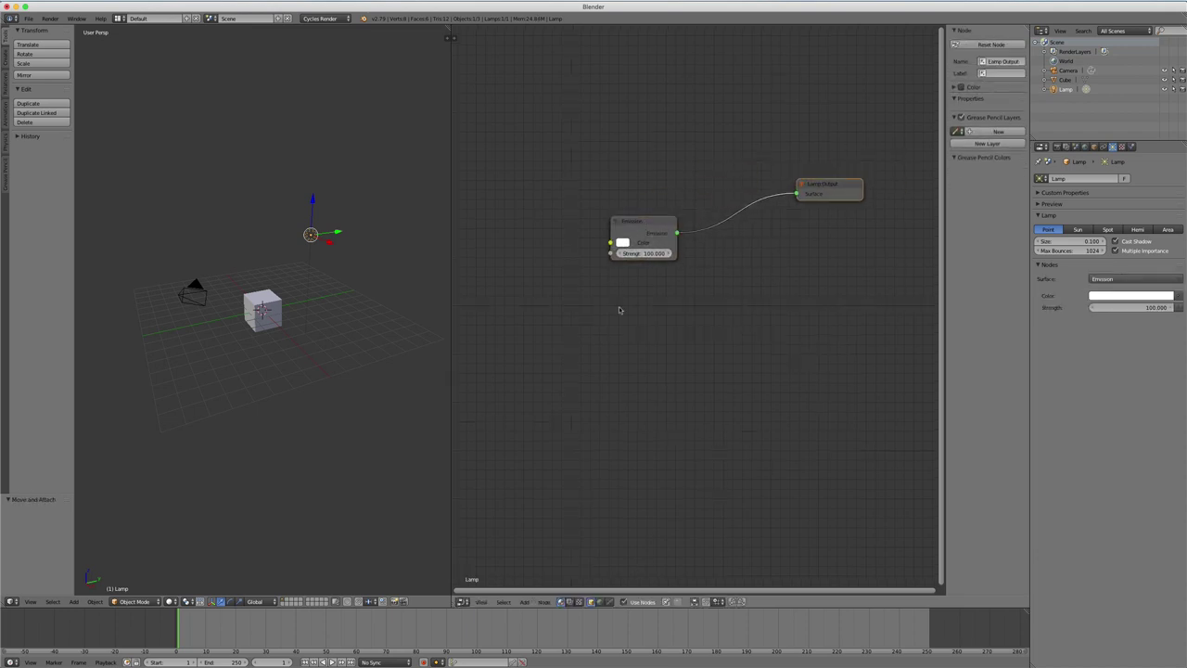
{"action": "key", "text": "shift+a"}
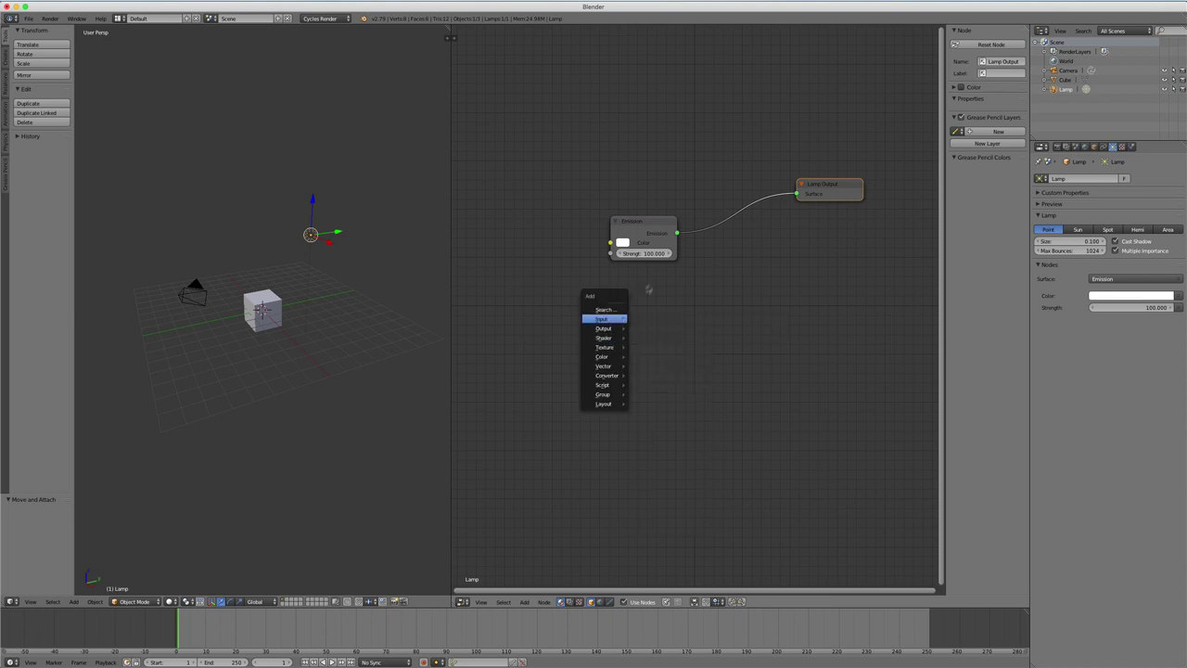
{"action": "key", "text": "Escape"}
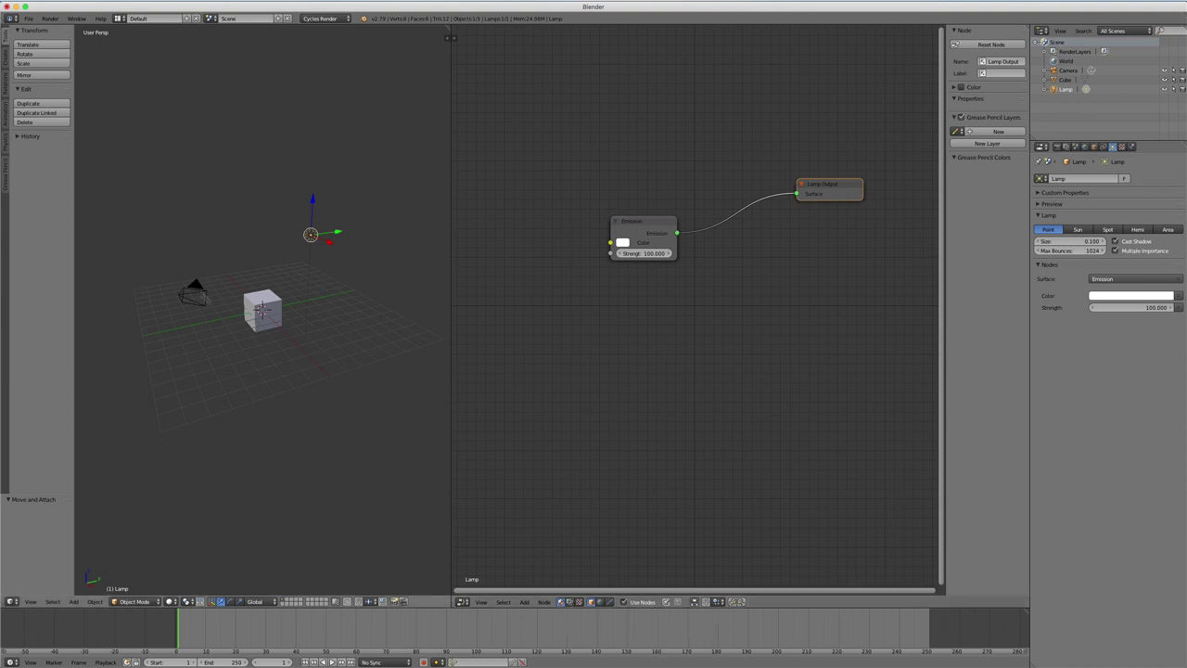
{"action": "left_click", "coordinate": [600, 603]}
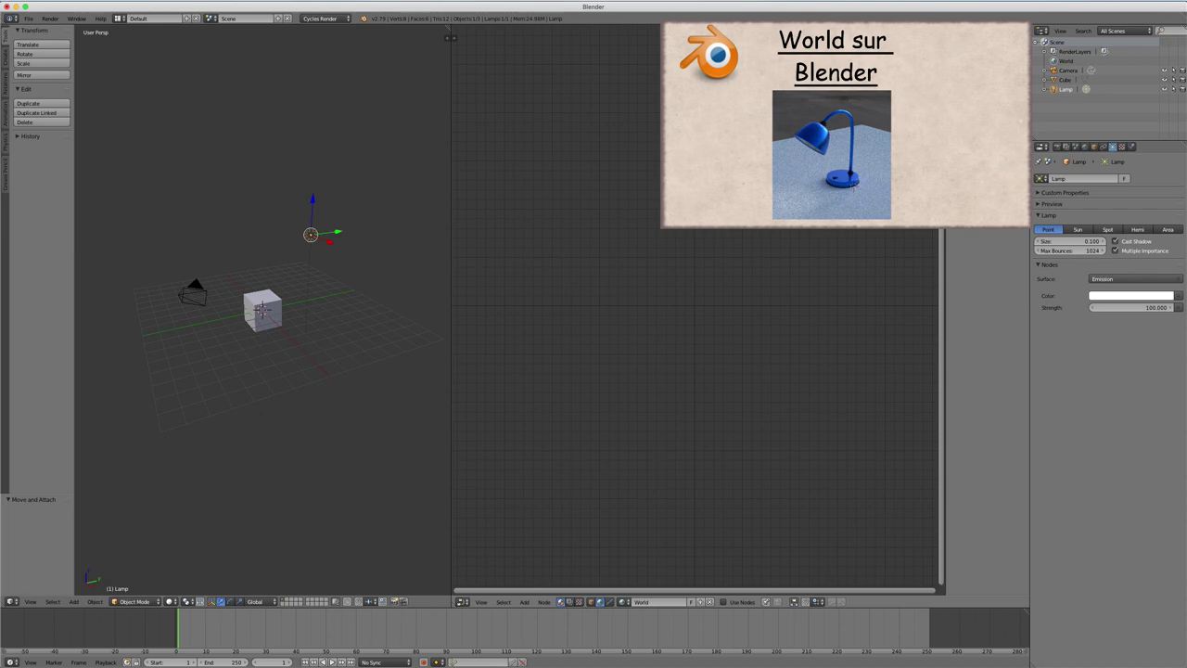
Step: Enable World nodes, move the Background node, and switch the viewport to rendered shading
{"action": "left_click", "coordinate": [727, 602]}
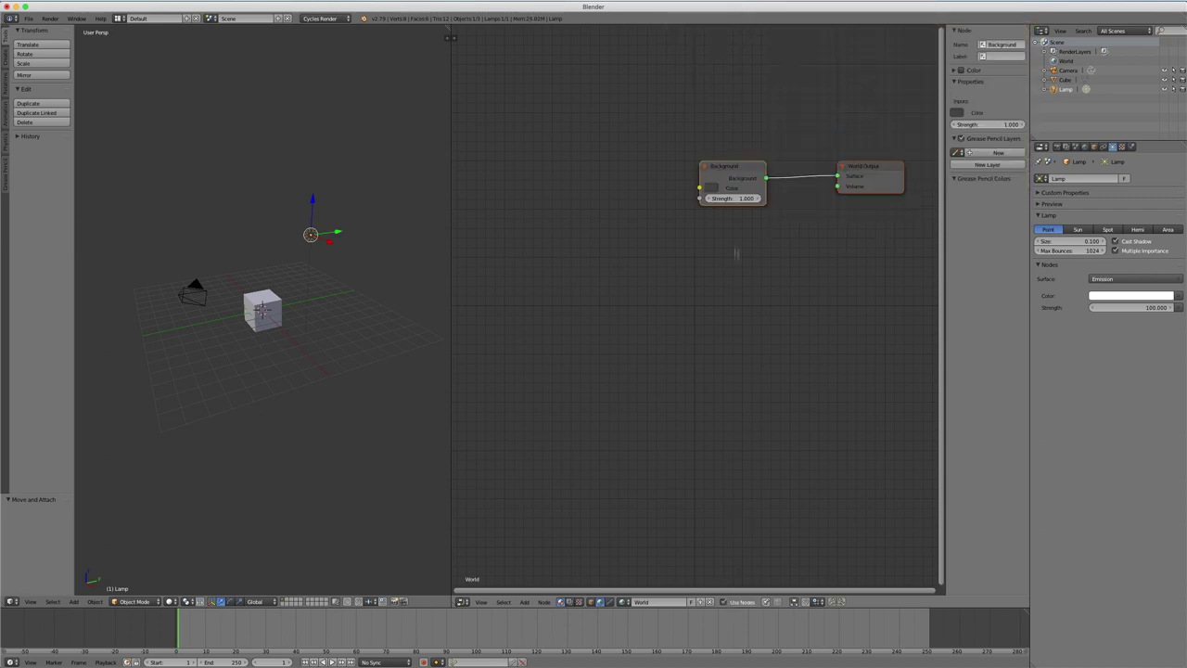
{"action": "left_click_drag", "start_coordinate": [730, 177], "coordinate": [698, 232]}
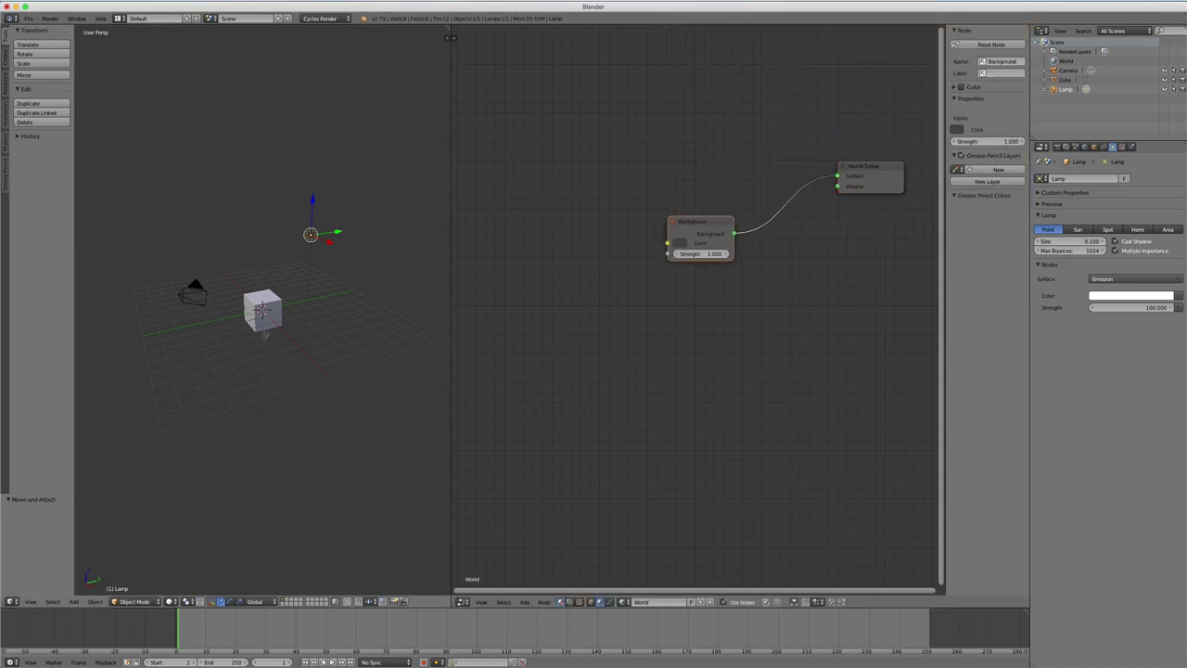
{"action": "key", "text": "shift+z"}
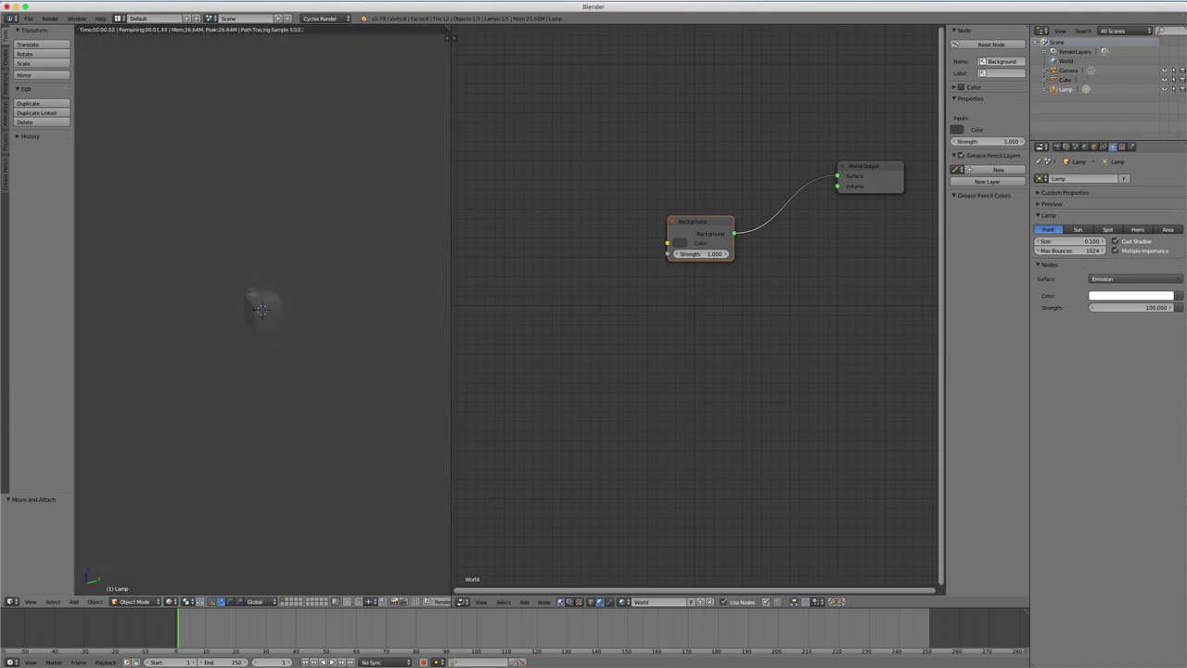
Step: Set the World Background colour to dark teal and nudge the node into place
{"action": "left_click", "coordinate": [679, 243]}
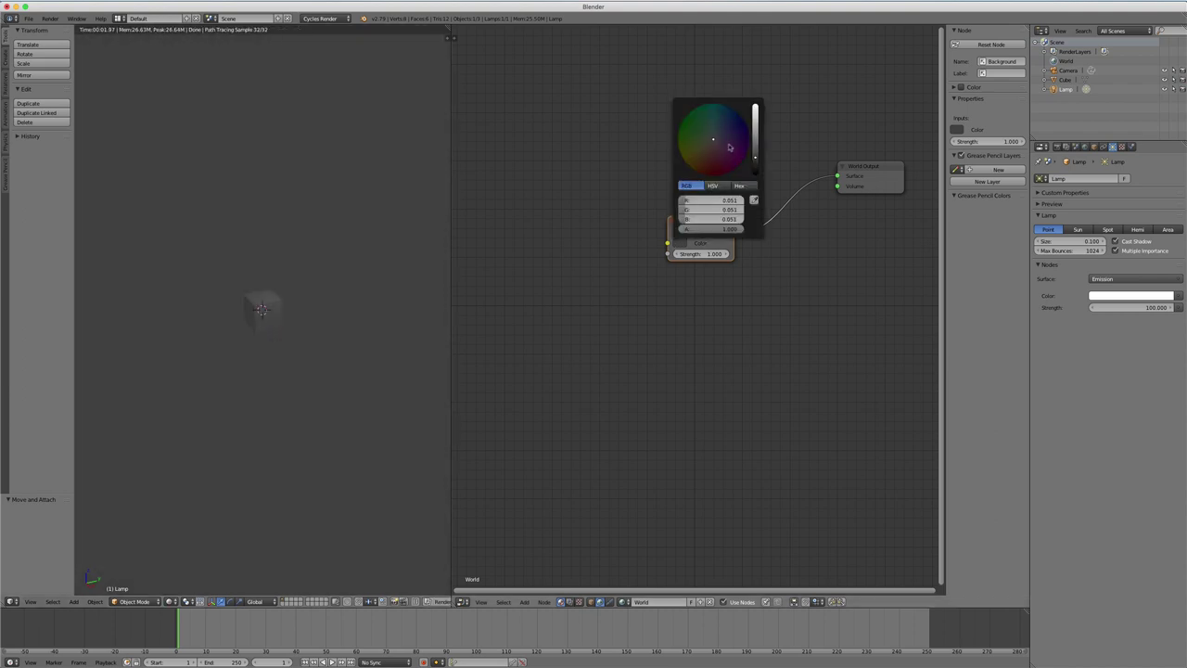
{"action": "left_click_drag", "start_coordinate": [713, 136], "coordinate": [756, 139]}
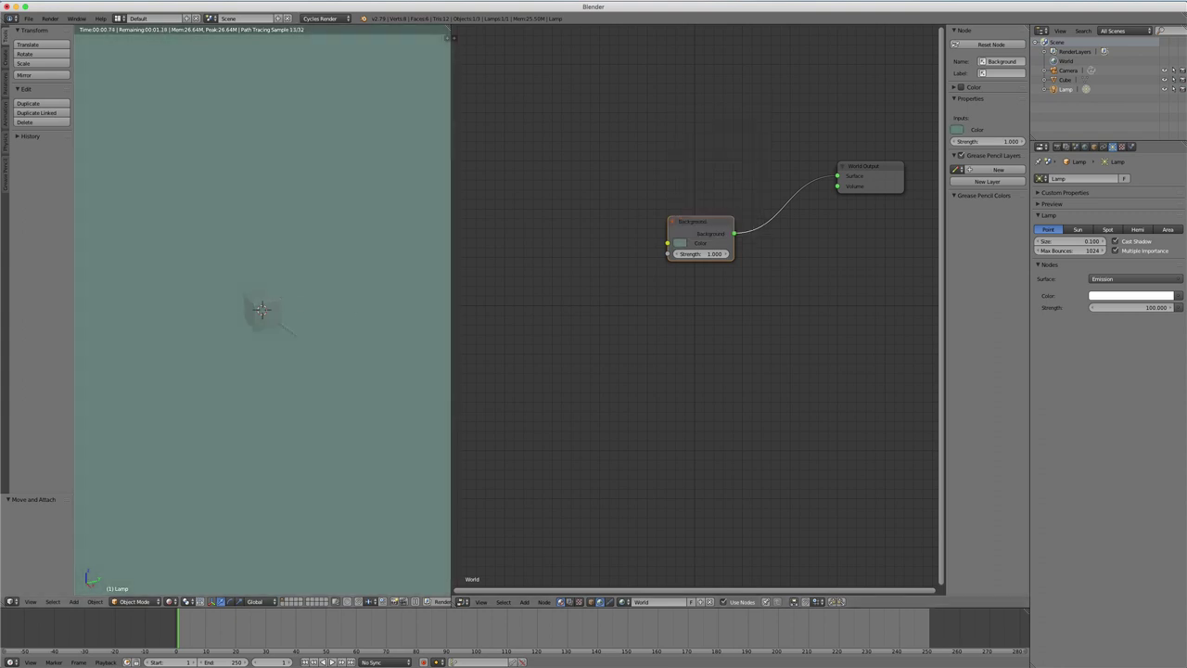
{"action": "left_click_drag", "start_coordinate": [705, 221], "coordinate": [694, 217]}
{"action": "left_click", "coordinate": [695, 217]}
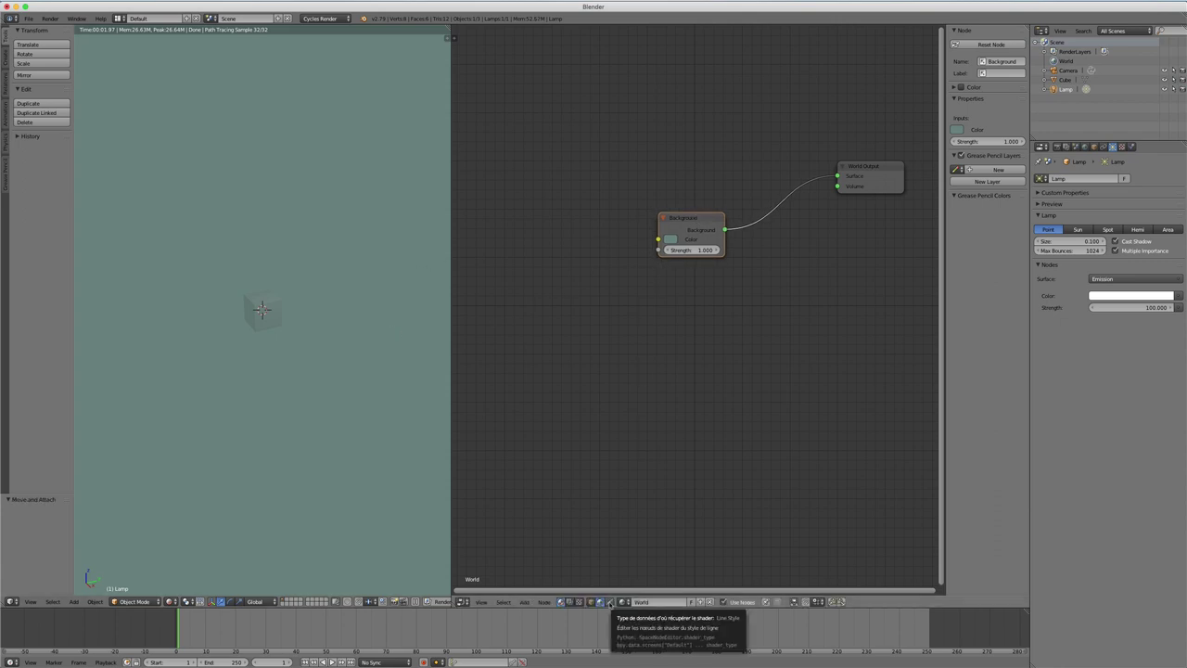
{"action": "left_click", "coordinate": [609, 602]}
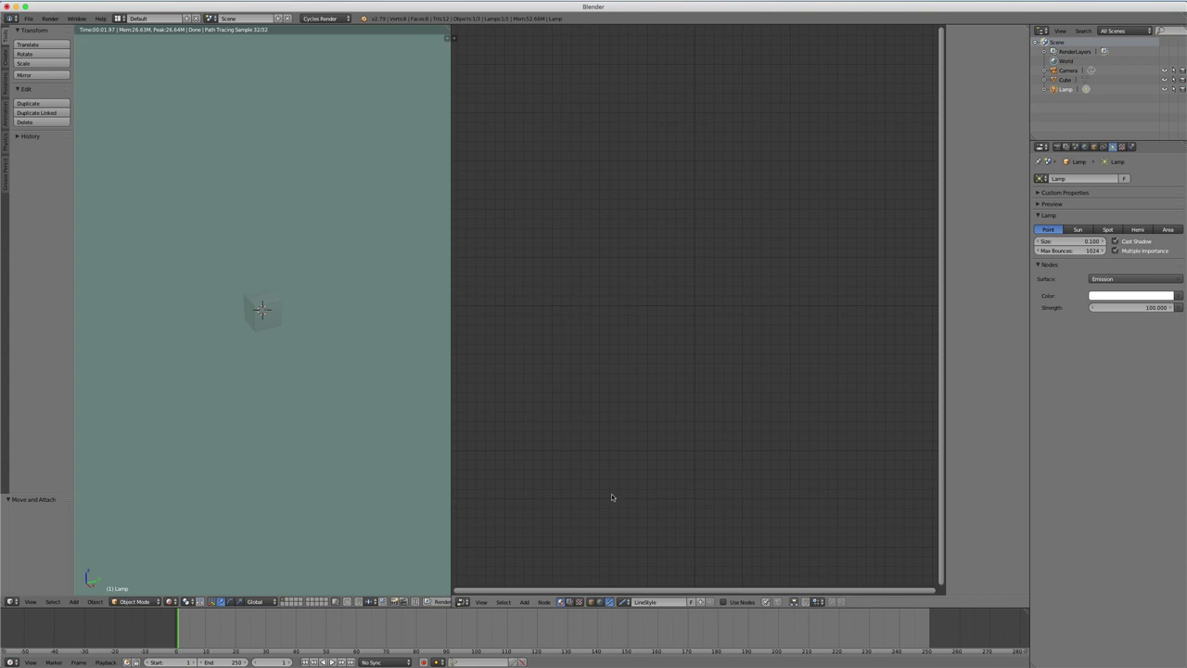
Step: Show the line-style tree and spread UV Along Stroke, Image Texture and Line Style Output apart
{"action": "left_click", "coordinate": [722, 602]}
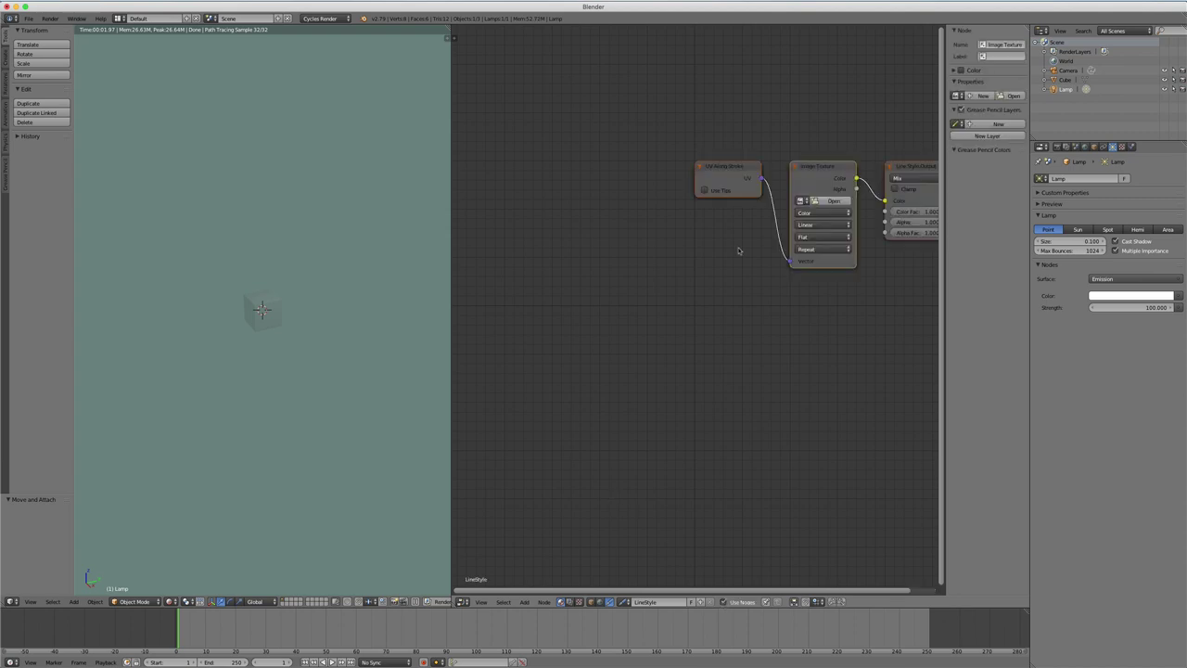
{"action": "left_click_drag", "start_coordinate": [731, 169], "coordinate": [615, 171]}
{"action": "left_click_drag", "start_coordinate": [833, 168], "coordinate": [753, 160]}
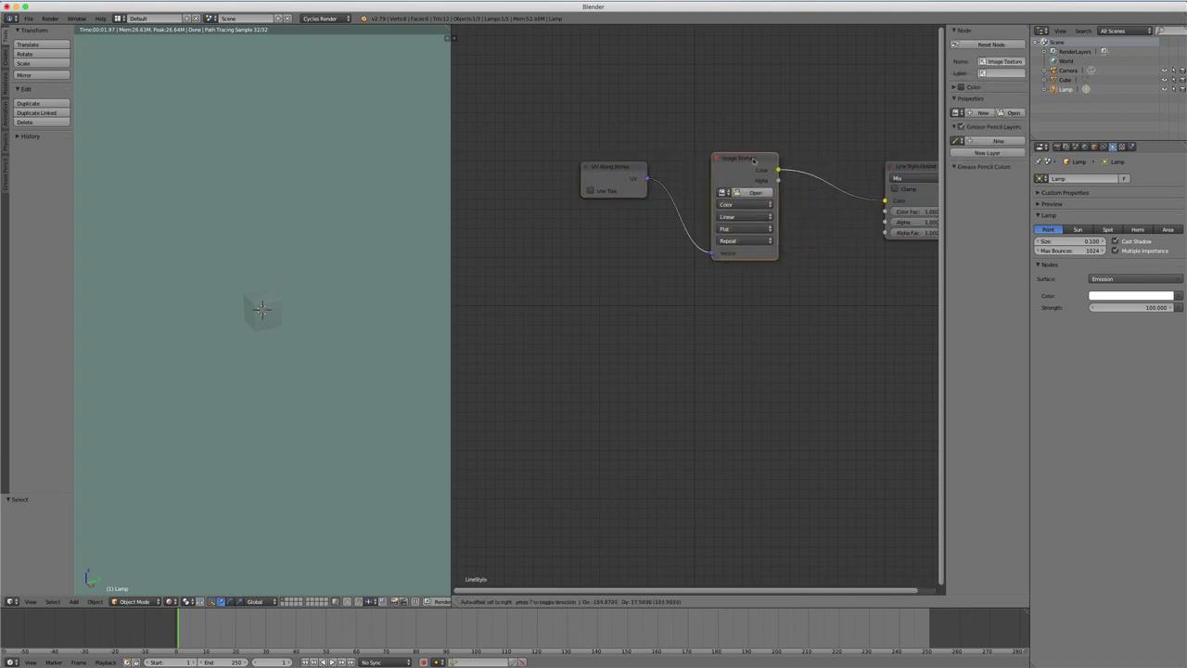
{"action": "left_click_drag", "start_coordinate": [919, 166], "coordinate": [853, 167]}
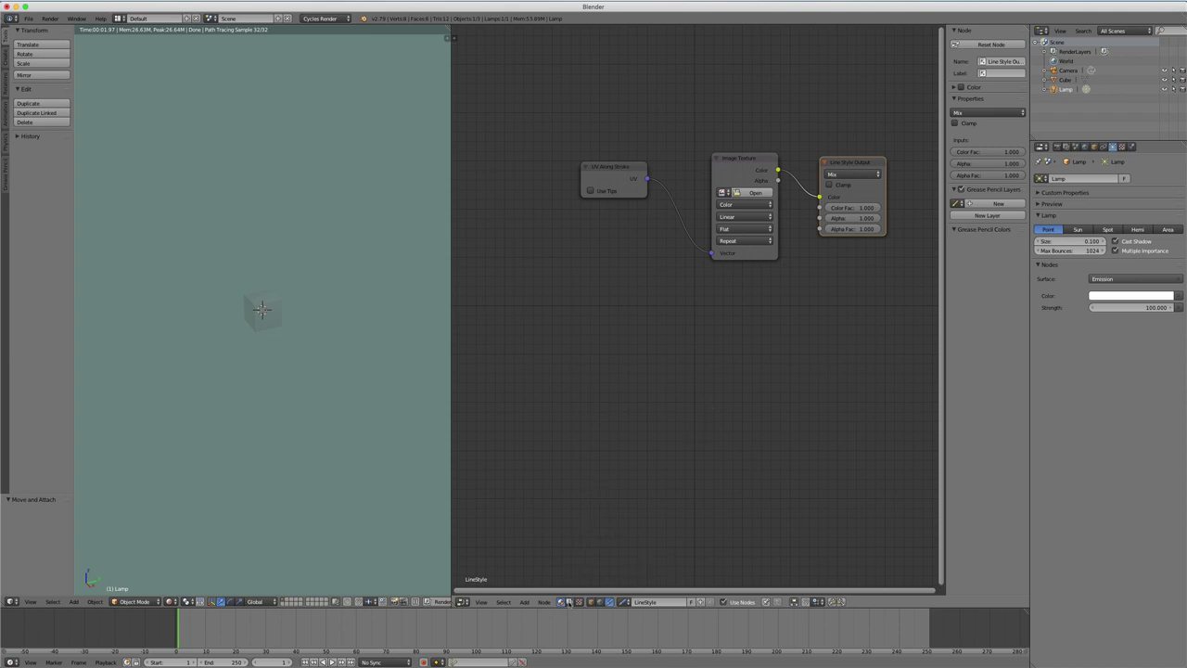
{"action": "left_click", "coordinate": [568, 601]}
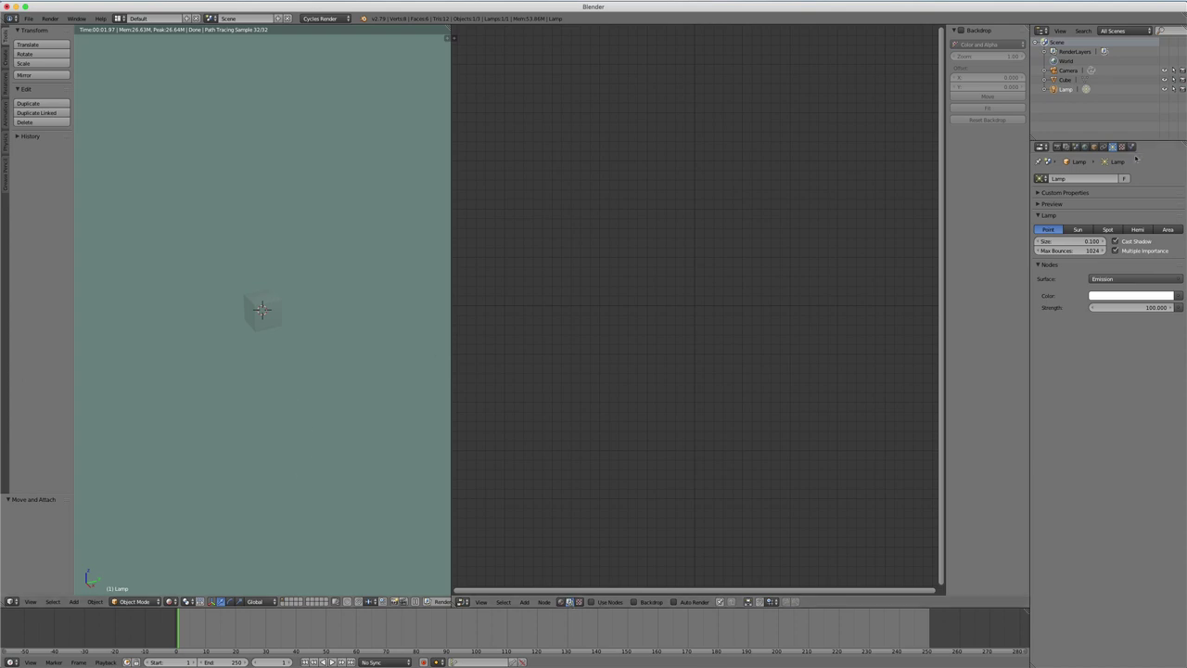
Step: Brighten the World background colour slightly and return the viewport to solid shading
{"action": "left_click", "coordinate": [1085, 146]}
{"action": "left_click", "coordinate": [1143, 245]}
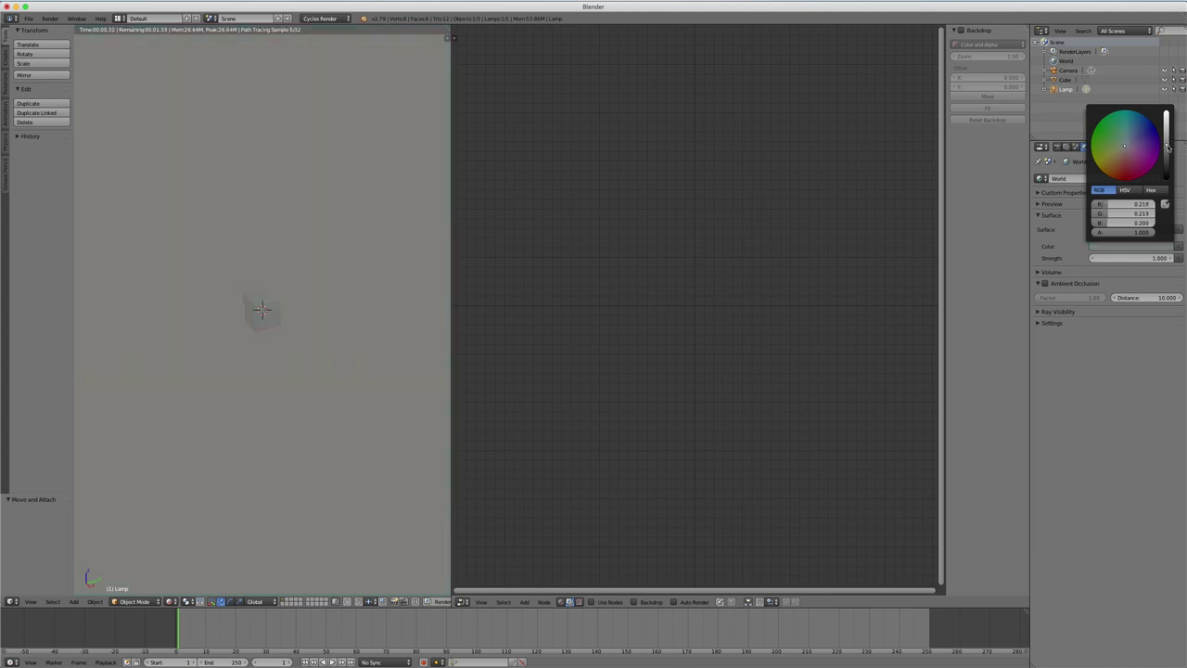
{"action": "left_click_drag", "start_coordinate": [1167, 146], "coordinate": [1167, 143]}
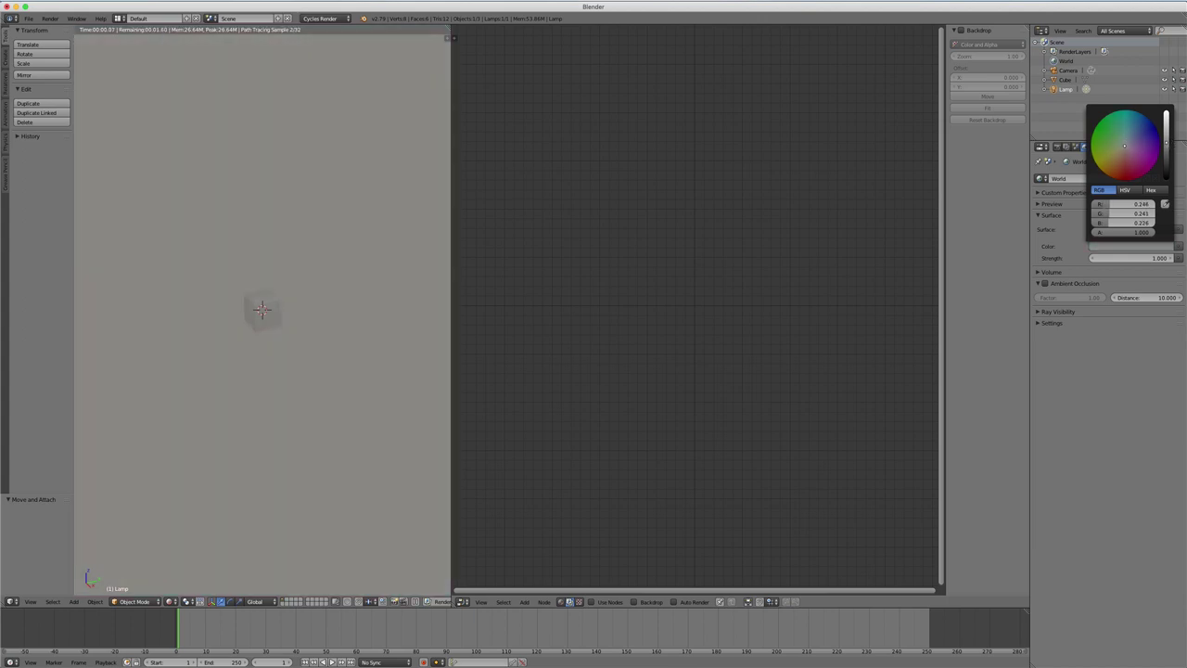
{"action": "right_click", "coordinate": [262, 313]}
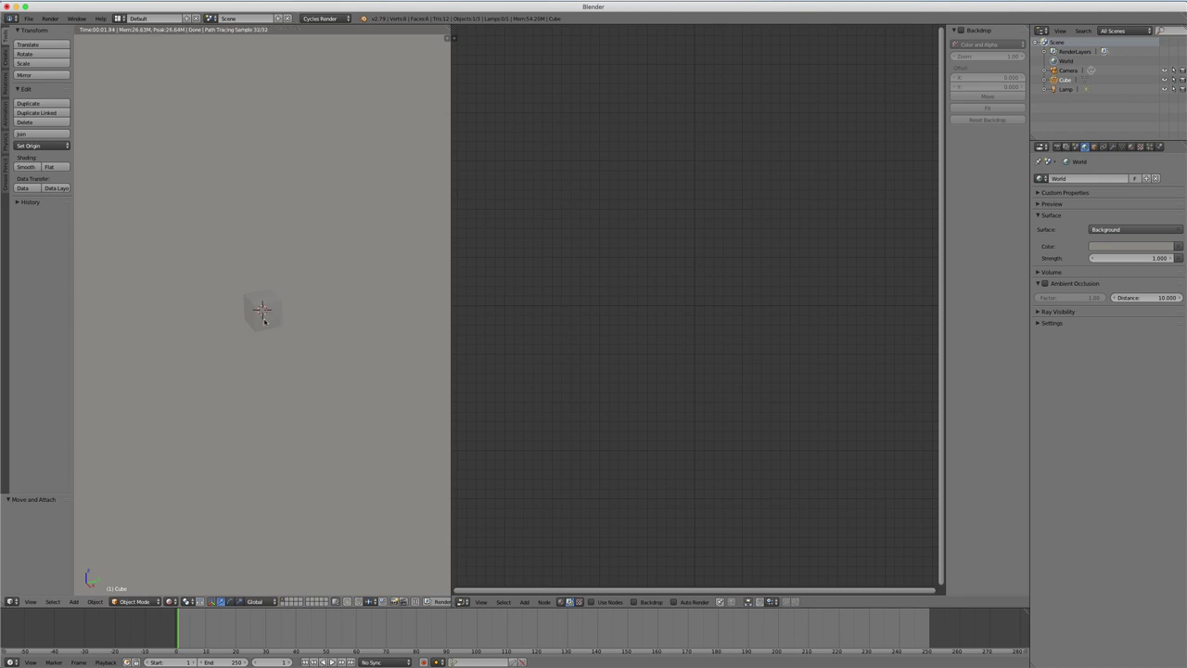
{"action": "key", "text": "shift+z"}
{"action": "key", "text": "shift+z"}
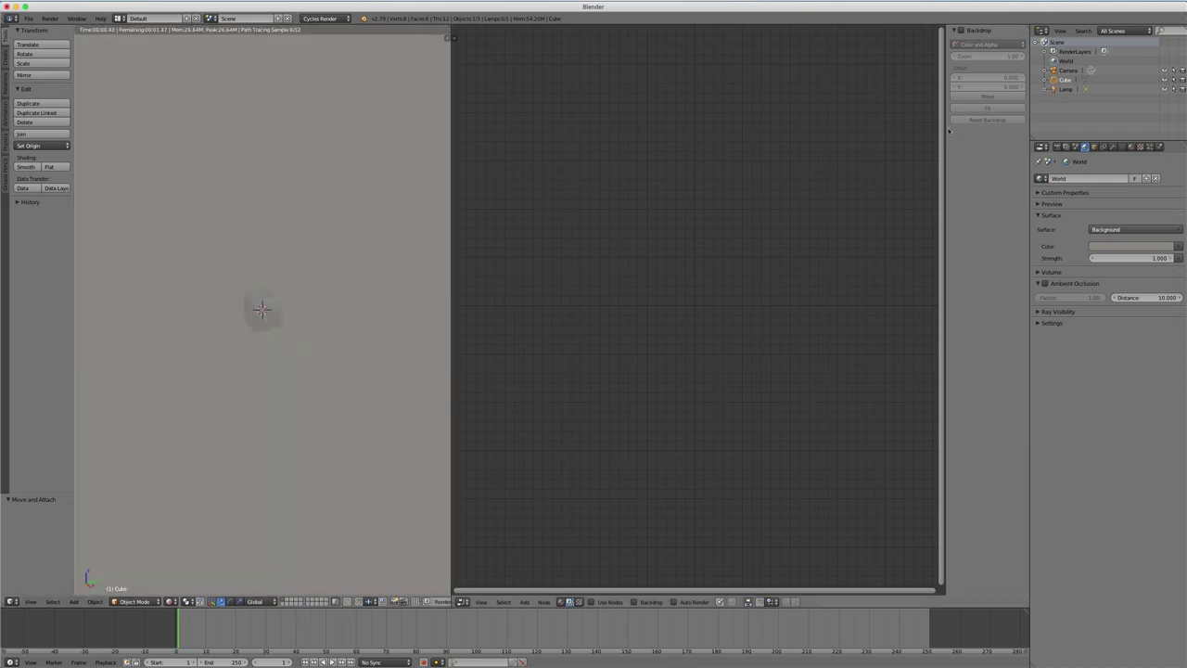
Step: Render the scene with Cycles, then close the render result back to the node editor
{"action": "left_click", "coordinate": [1048, 147]}
{"action": "left_click", "coordinate": [1060, 190]}
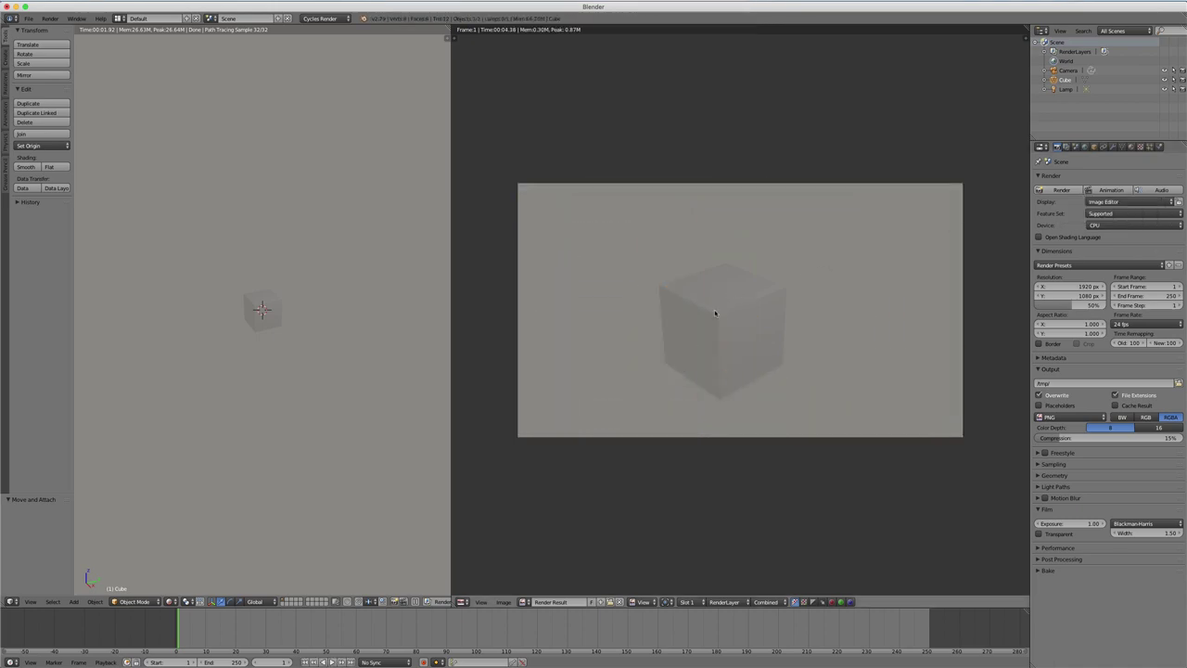
{"action": "key", "text": "shift+F3"}
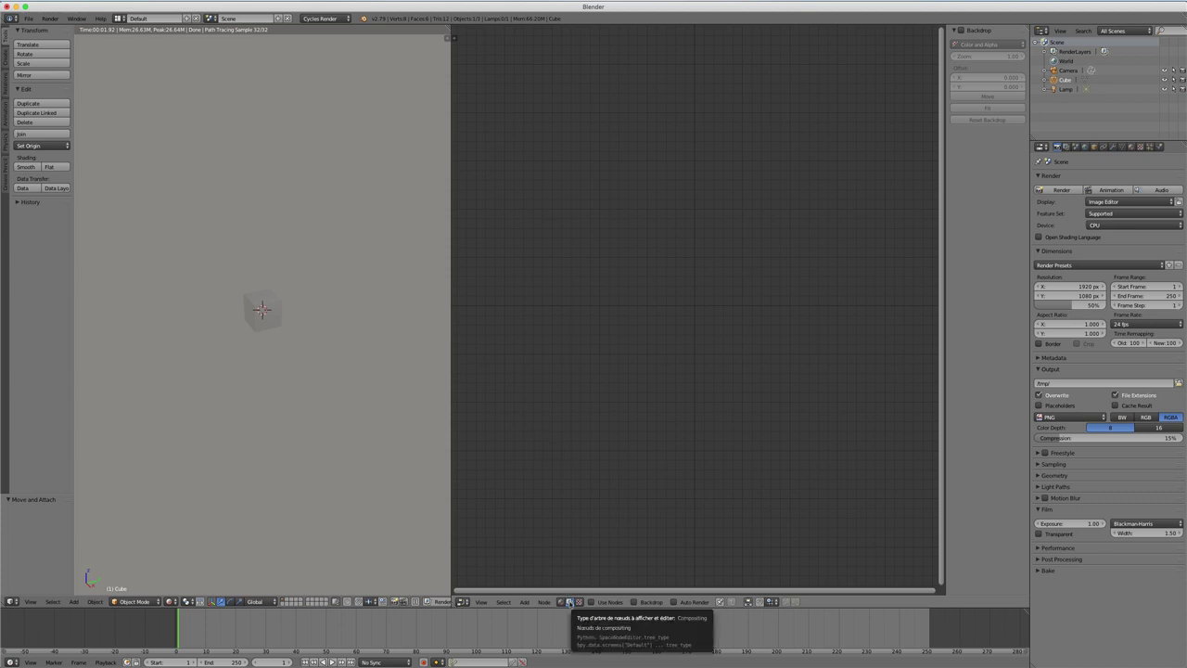
Step: Enable compositing nodes, arrange Render Layers and Composite, then enable texture nodes
{"action": "left_click", "coordinate": [591, 602]}
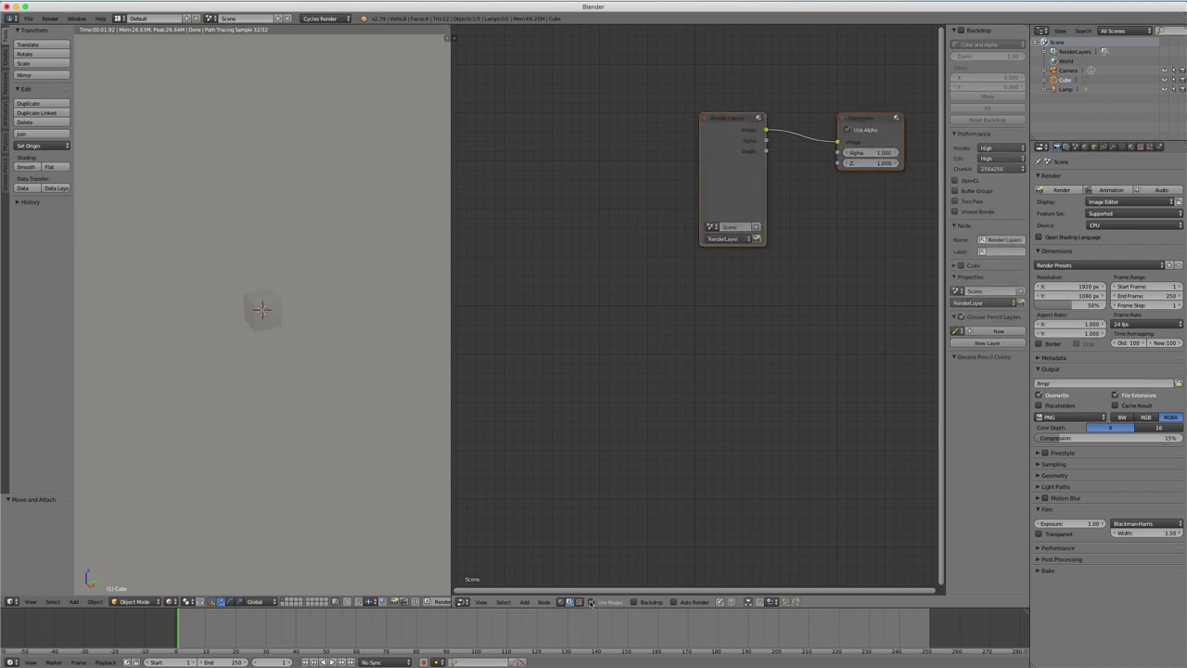
{"action": "left_click_drag", "start_coordinate": [719, 144], "coordinate": [634, 126]}
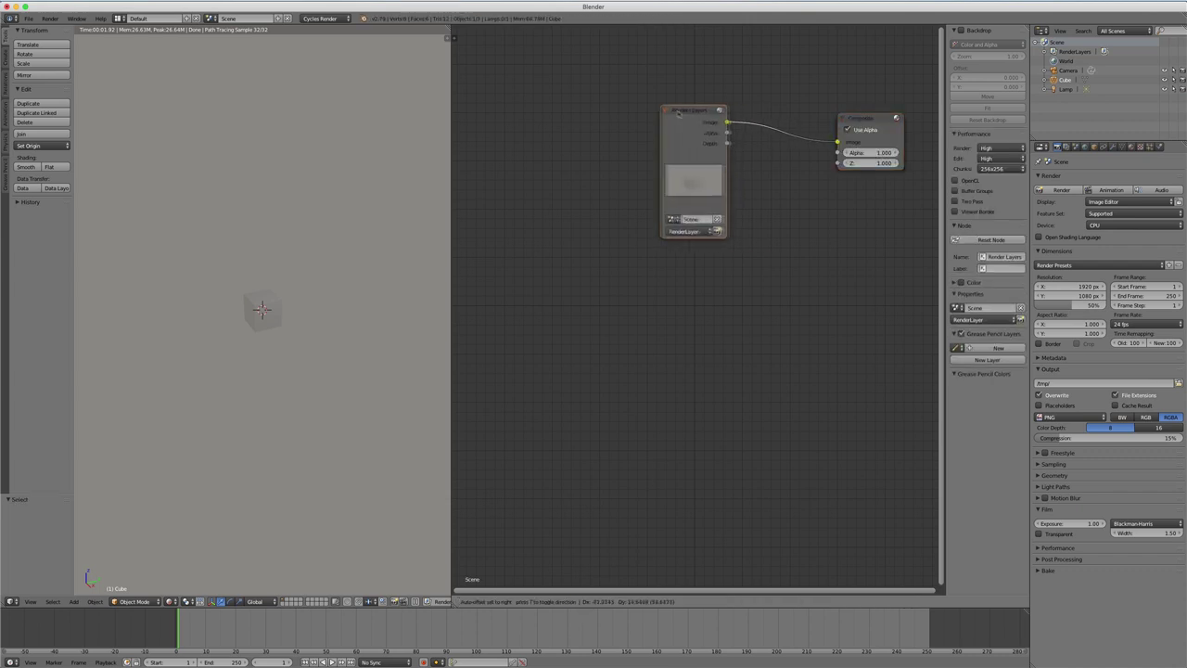
{"action": "left_click_drag", "start_coordinate": [852, 117], "coordinate": [840, 194]}
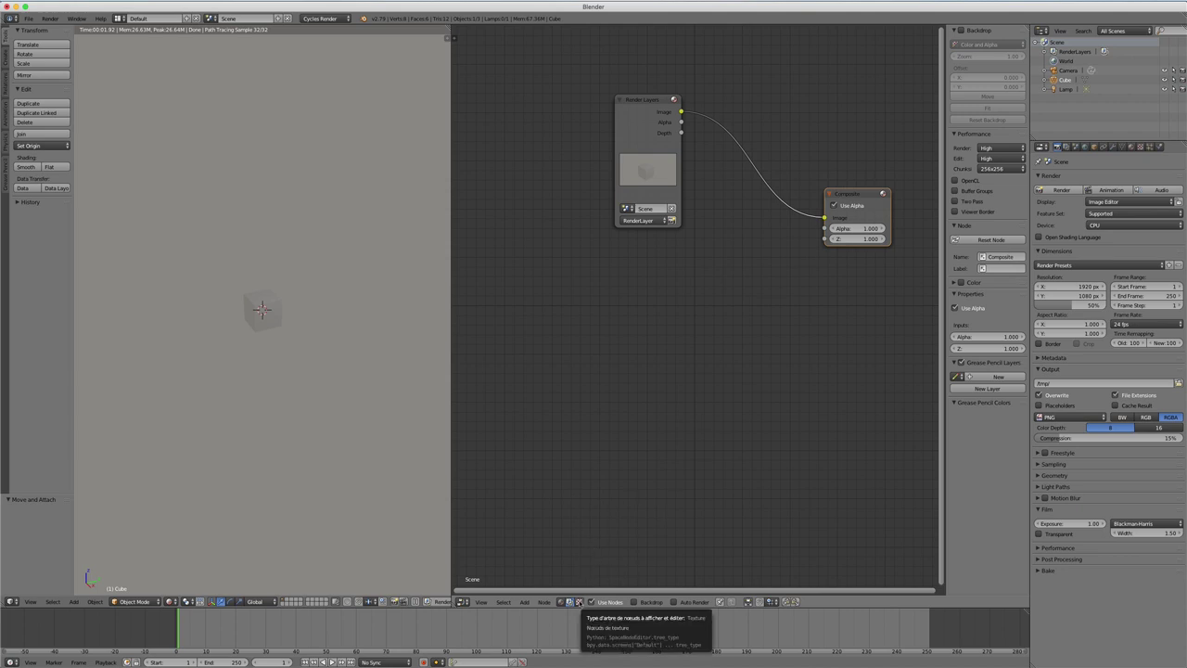
{"action": "left_click", "coordinate": [578, 602]}
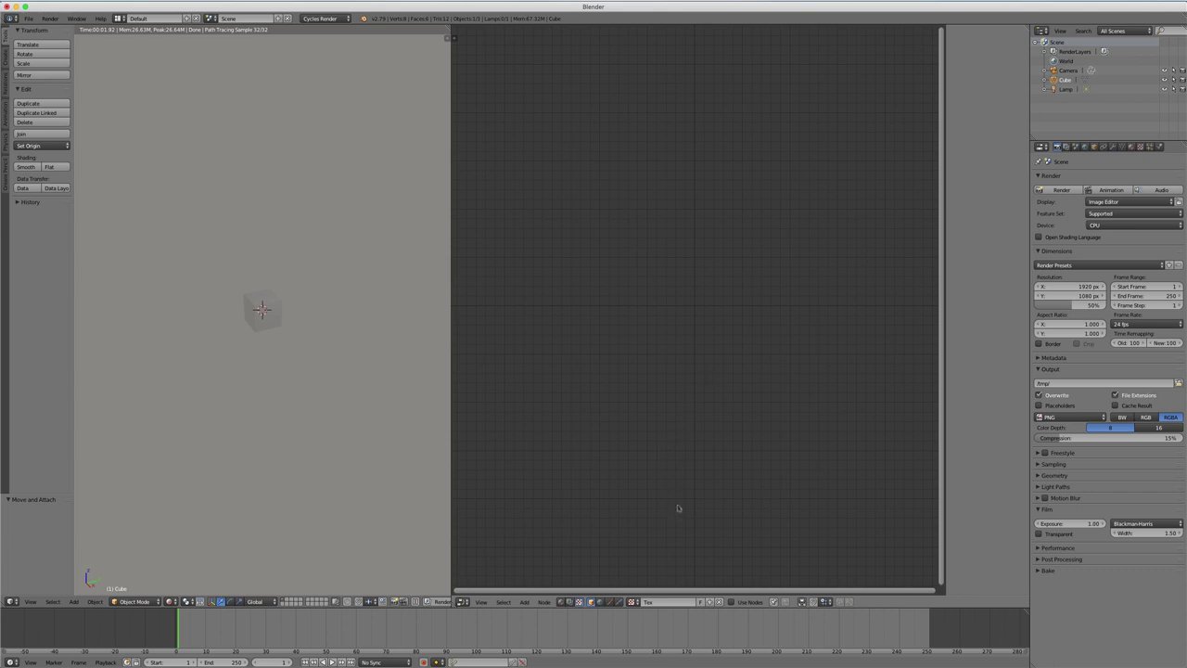
{"action": "left_click", "coordinate": [731, 602]}
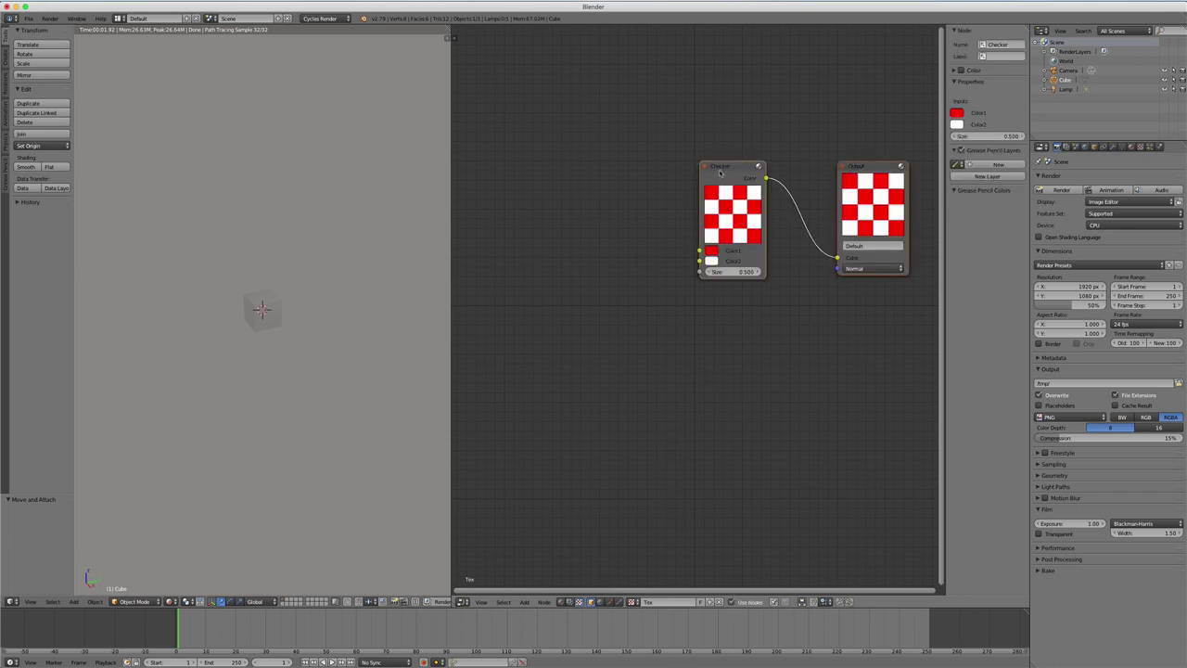
Step: Spread the Checker and Output texture nodes apart, then choose File > New
{"action": "left_click_drag", "start_coordinate": [721, 173], "coordinate": [619, 151]}
{"action": "left_click_drag", "start_coordinate": [856, 172], "coordinate": [813, 205]}
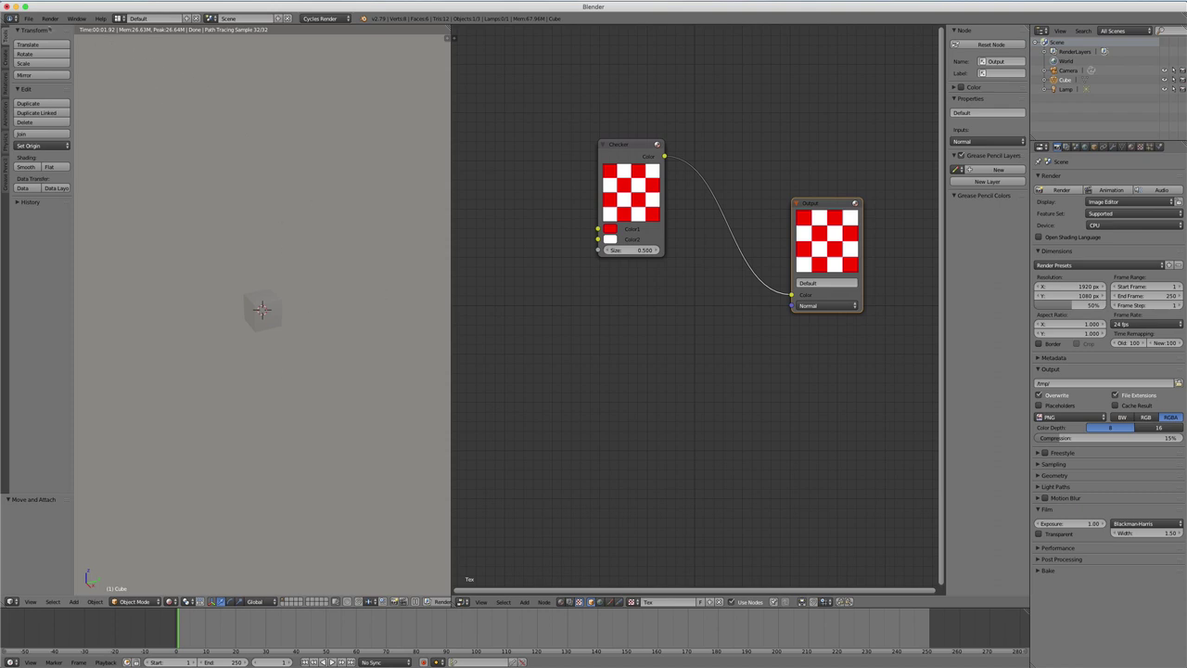
{"action": "left_click", "coordinate": [29, 19]}
{"action": "left_click", "coordinate": [38, 26]}
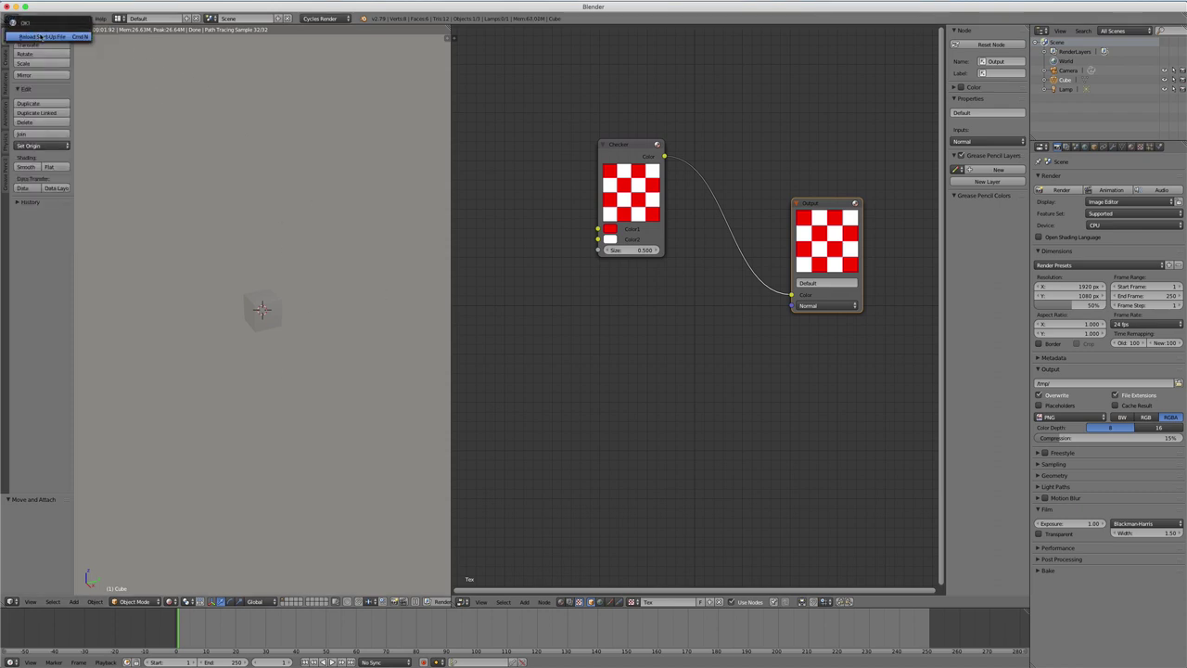
Step: Reload the start-up file, split the viewport, hide the tool shelf, and make the right area a Node Editor
{"action": "left_click", "coordinate": [41, 37]}
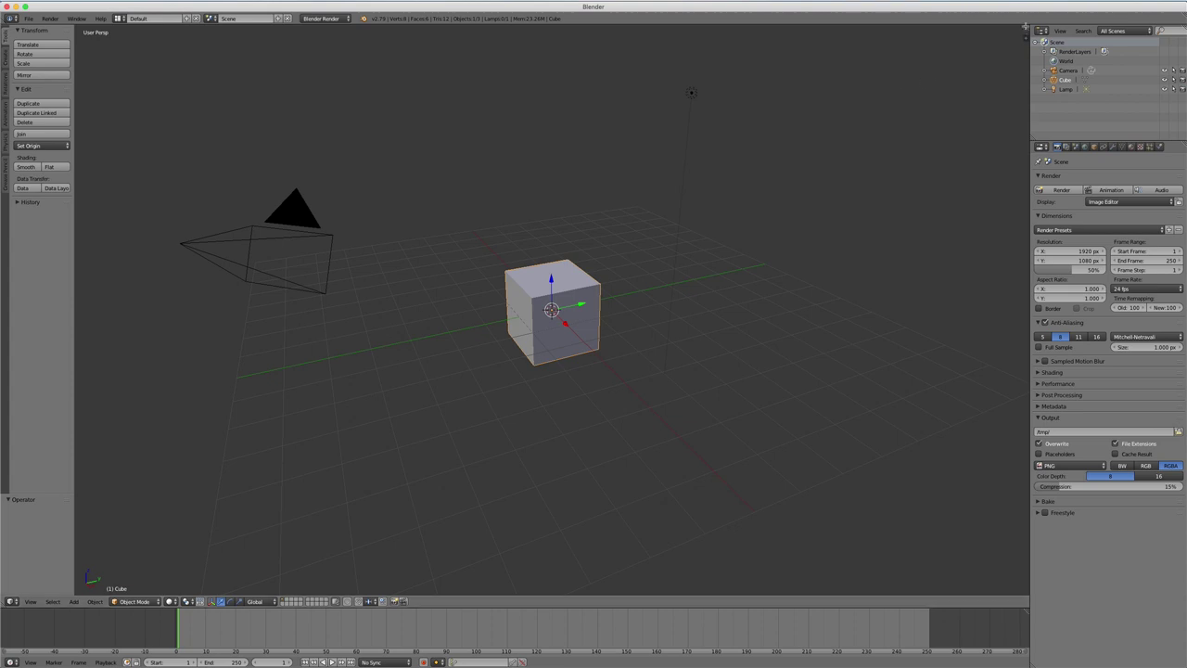
{"action": "left_click_drag", "start_coordinate": [1025, 26], "coordinate": [498, 30]}
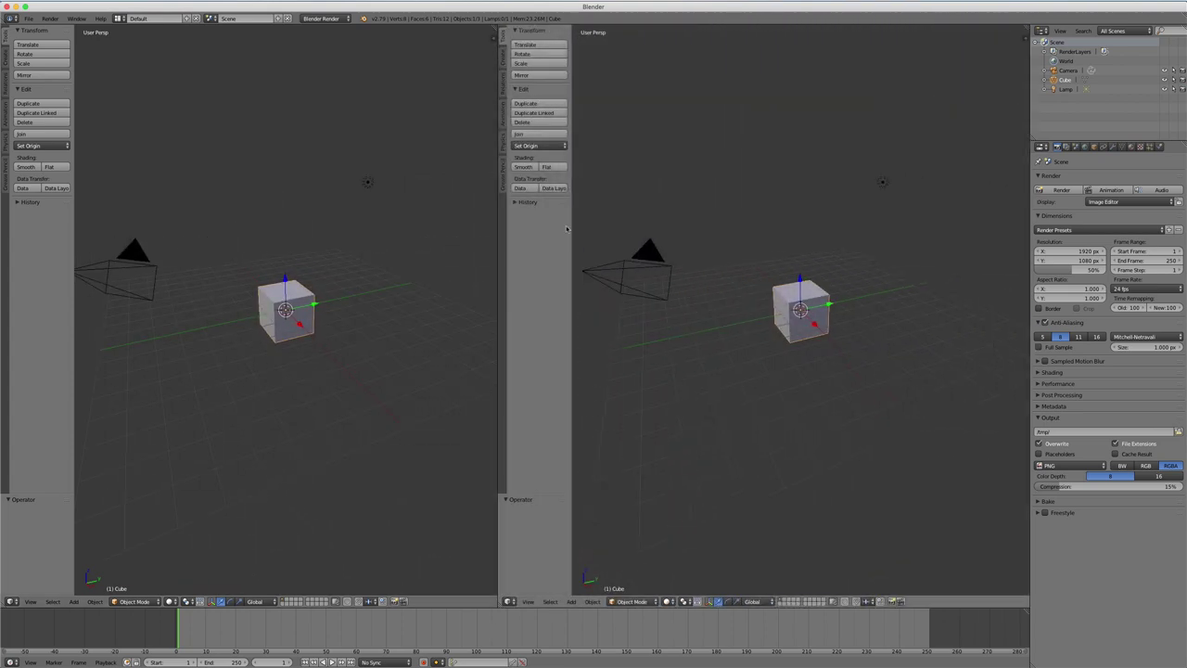
{"action": "key", "text": "t"}
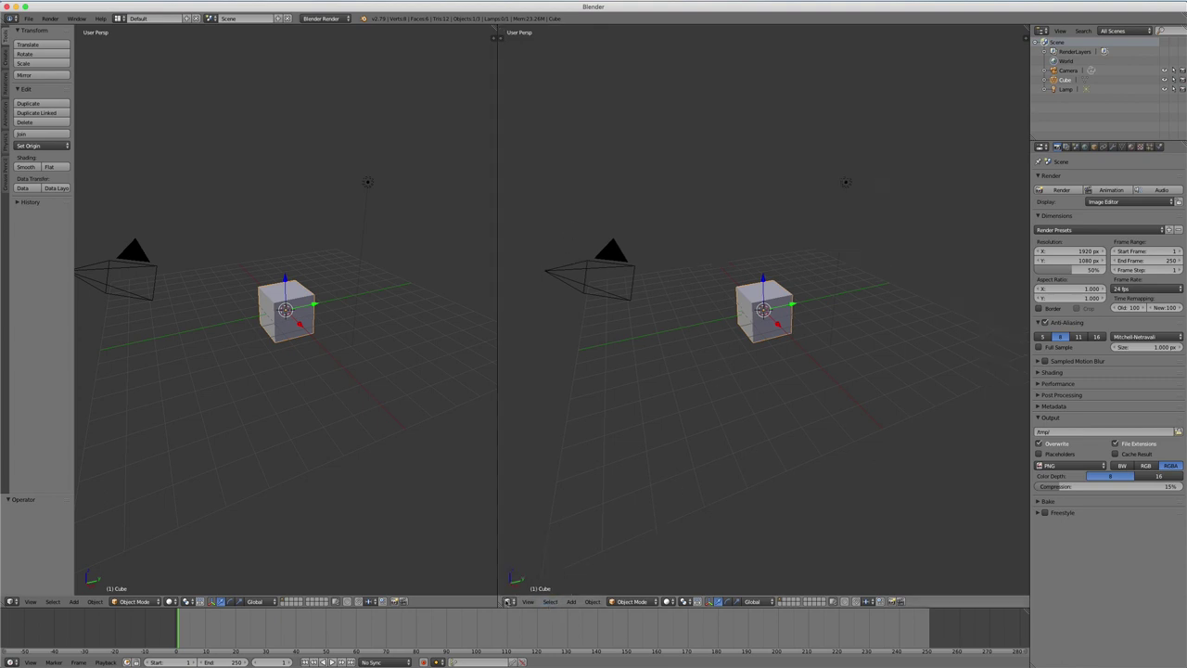
{"action": "left_click", "coordinate": [510, 601]}
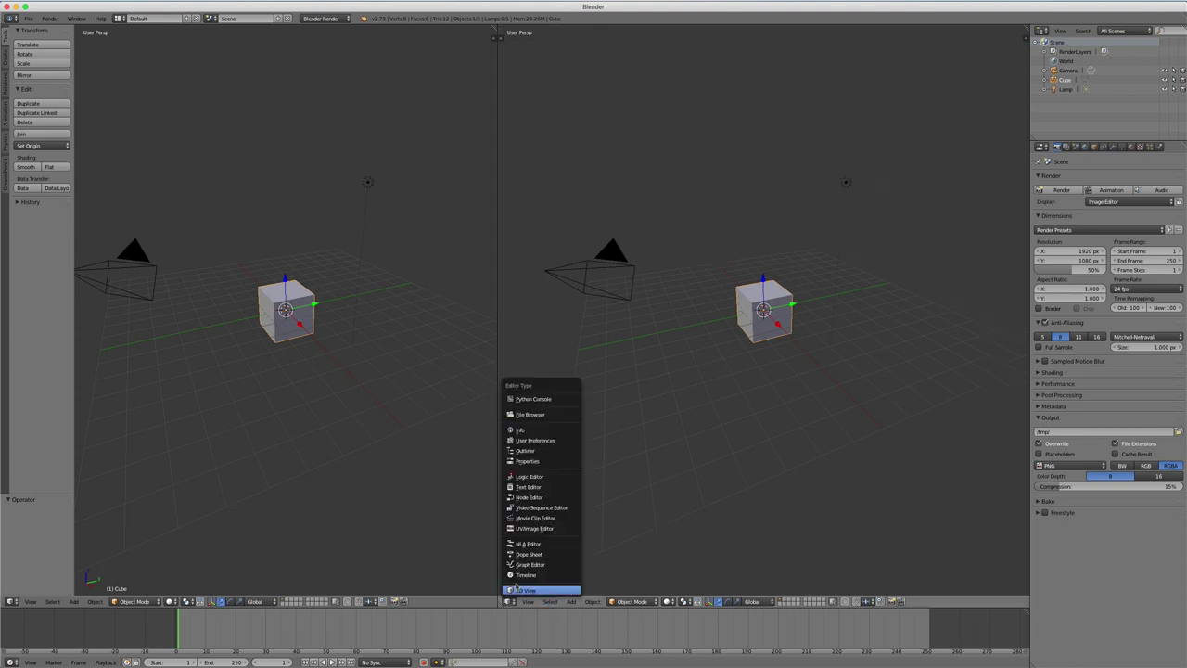
{"action": "left_click", "coordinate": [529, 498]}
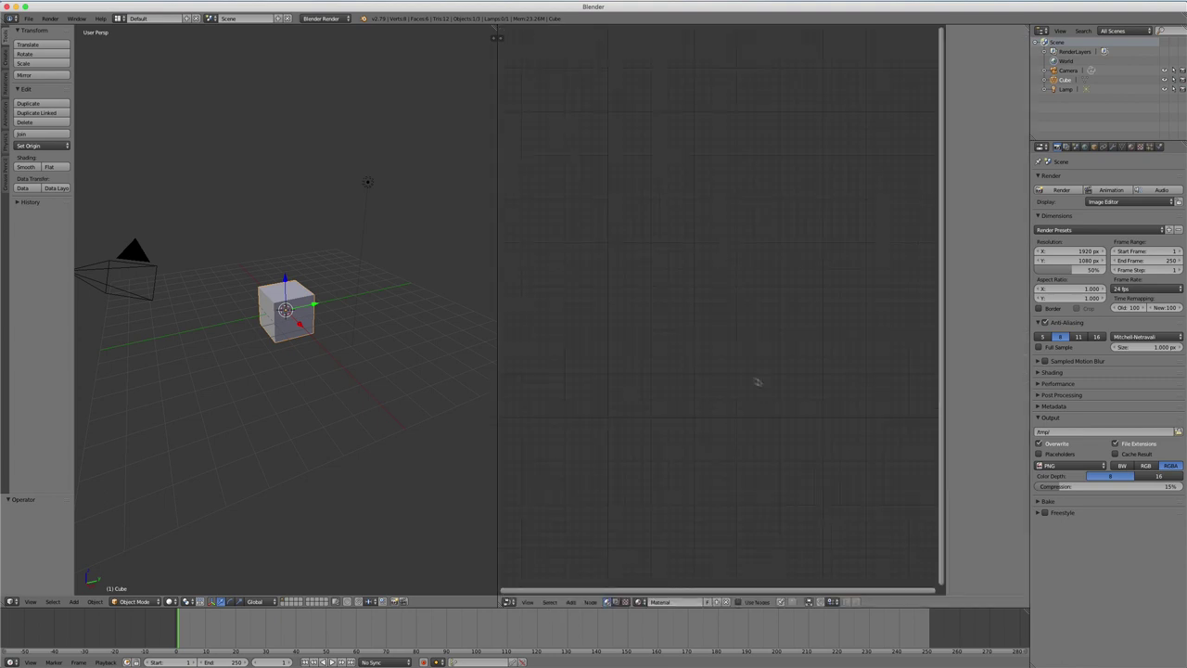
Step: Switch the render engine to Cycles Render and delete the cube's existing material slot
{"action": "left_click", "coordinate": [738, 601]}
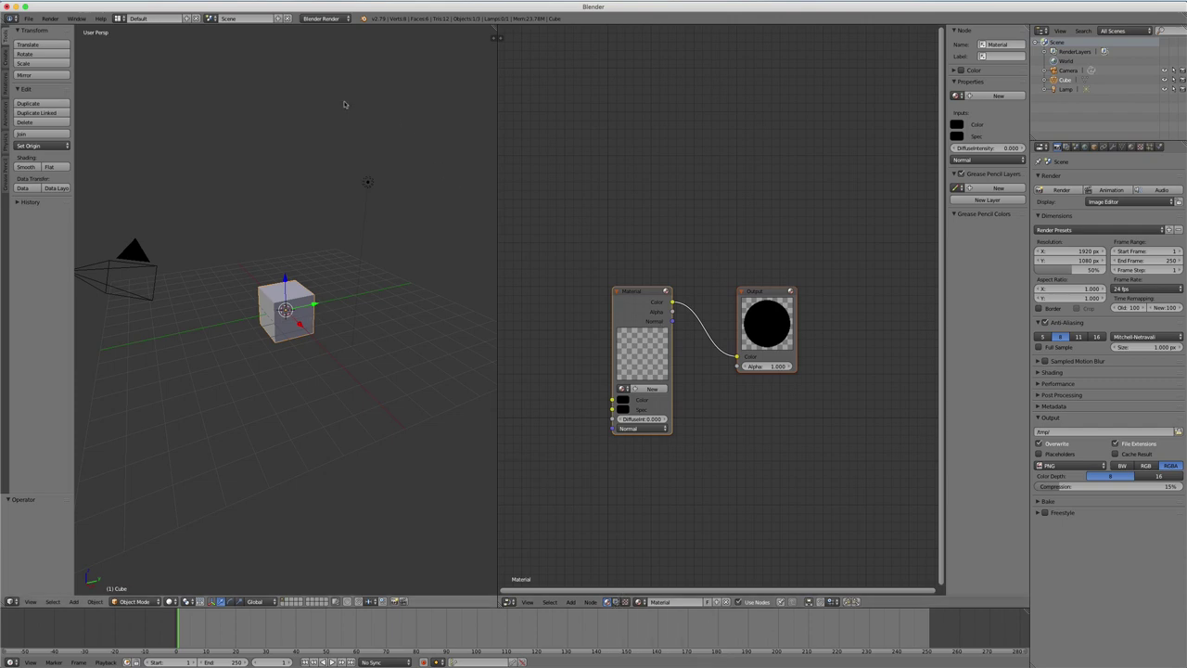
{"action": "left_click", "coordinate": [324, 18]}
{"action": "left_click", "coordinate": [326, 50]}
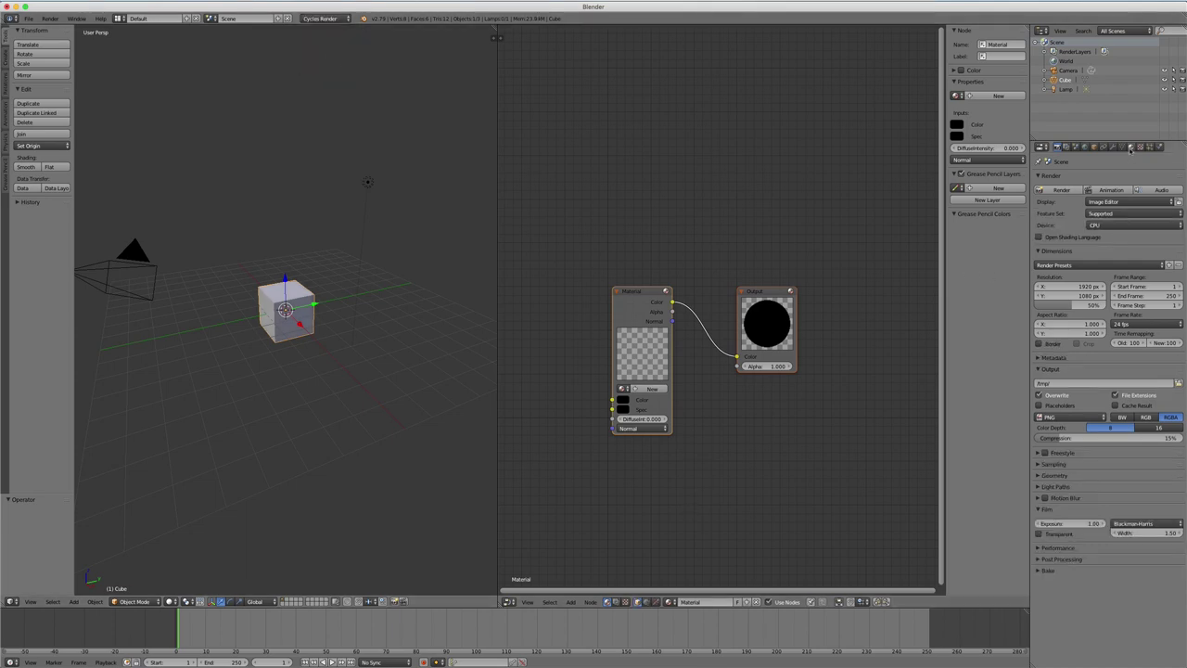
{"action": "left_click", "coordinate": [1131, 147]}
{"action": "left_click", "coordinate": [1177, 189]}
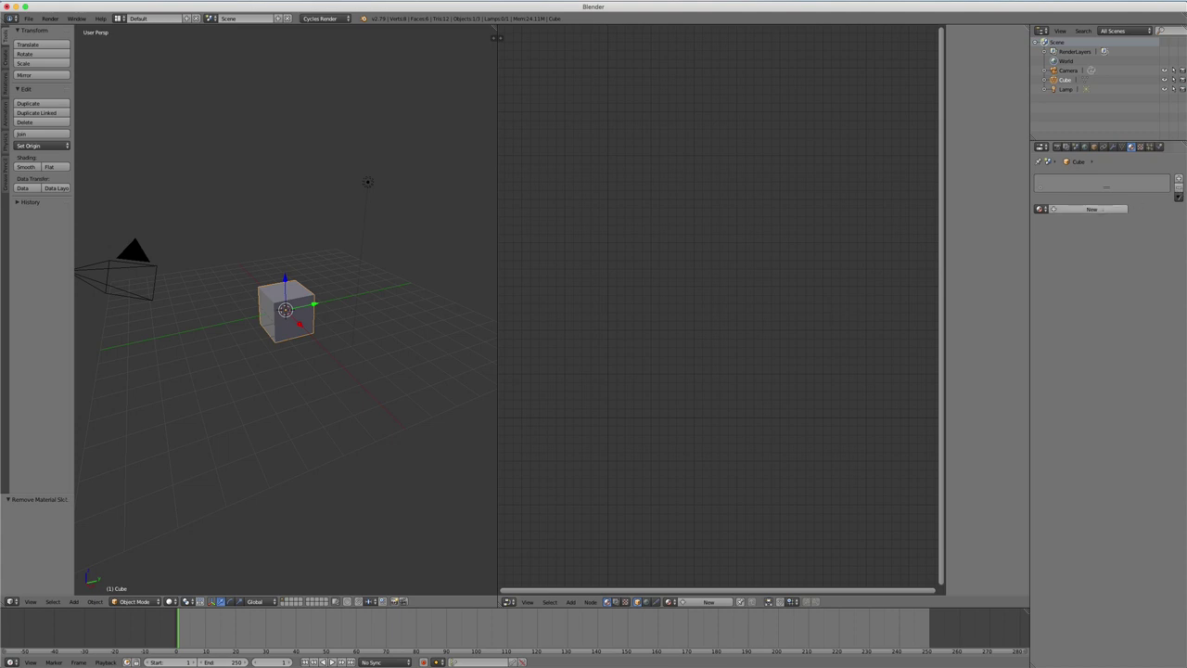
Step: Create a new Cycles material for the cube and reposition its Material Output node
{"action": "left_click", "coordinate": [707, 602]}
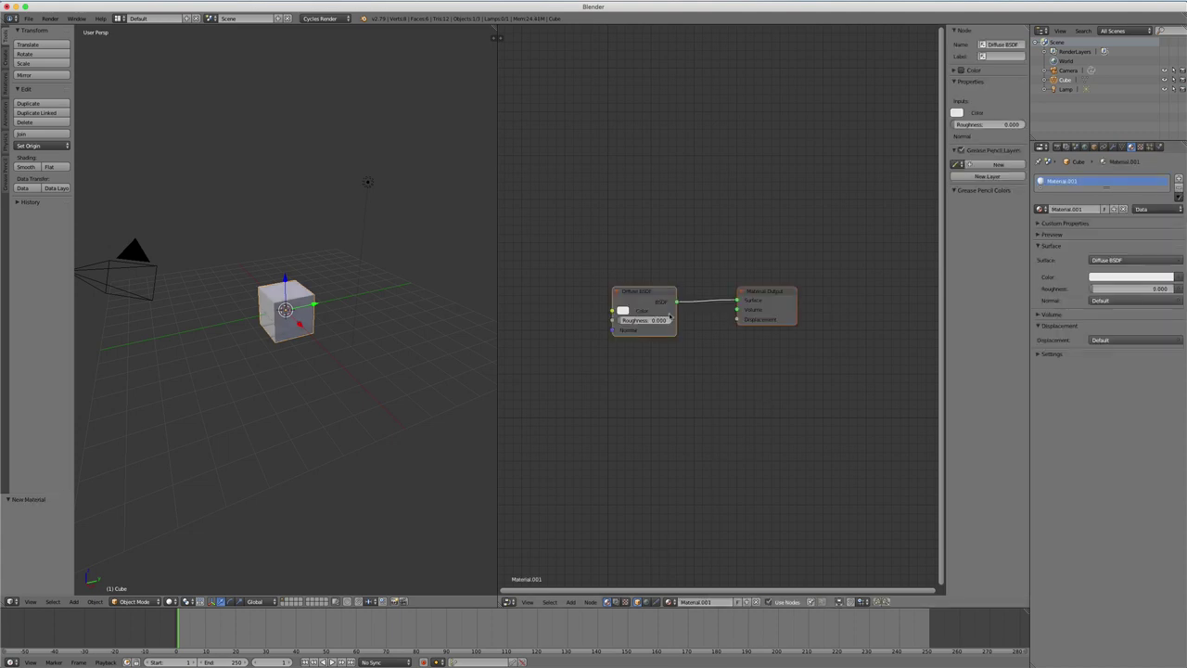
{"action": "left_click_drag", "start_coordinate": [775, 295], "coordinate": [796, 254]}
{"action": "left_click", "coordinate": [796, 254]}
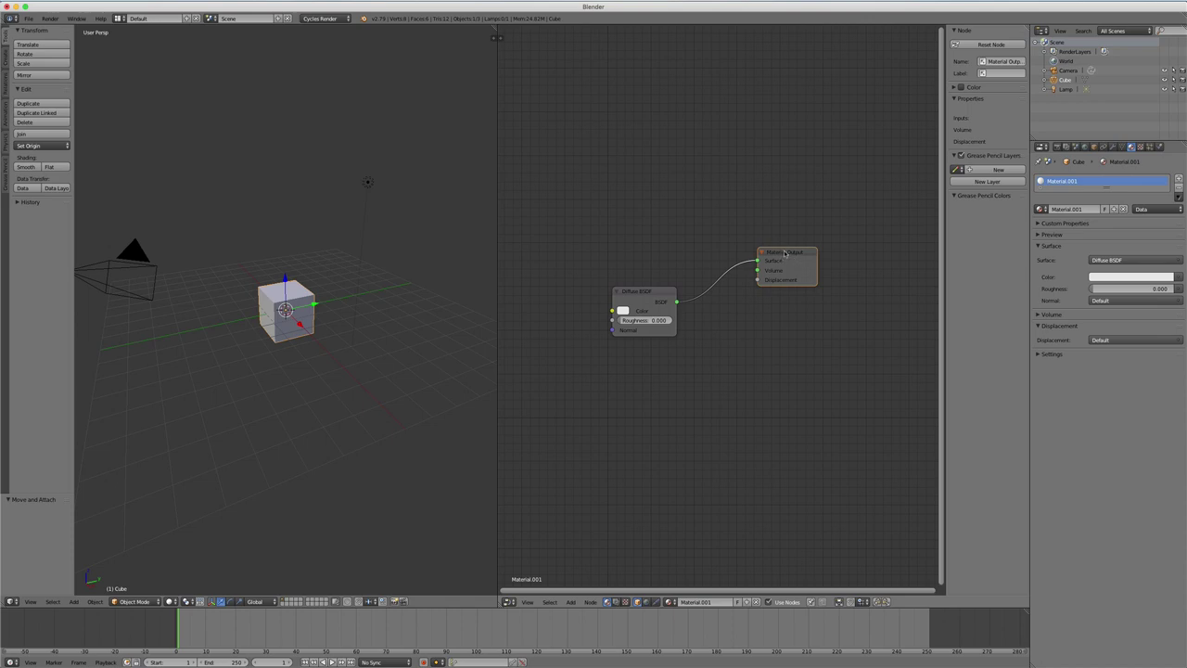
{"action": "left_click_drag", "start_coordinate": [784, 252], "coordinate": [798, 215]}
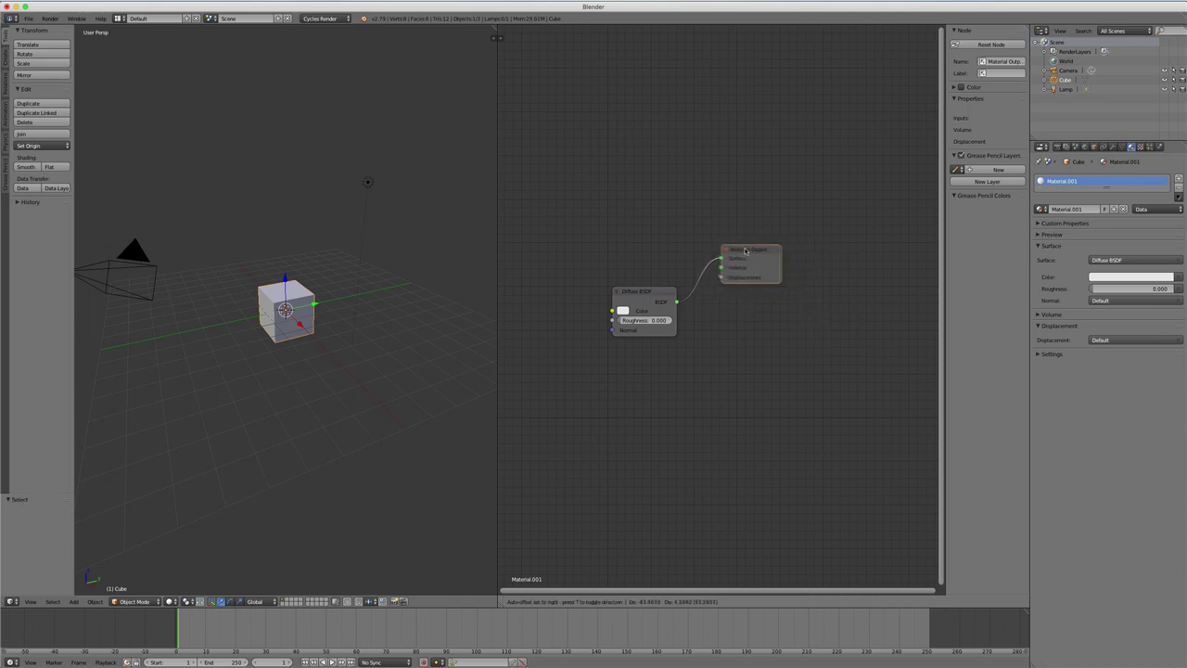
{"action": "mouse_move", "coordinate": [798, 215]}
{"action": "left_mouse_down"}
{"action": "mouse_move", "coordinate": [815, 253]}
{"action": "mouse_move", "coordinate": [820, 200]}
{"action": "mouse_move", "coordinate": [793, 247]}
{"action": "left_mouse_up"}
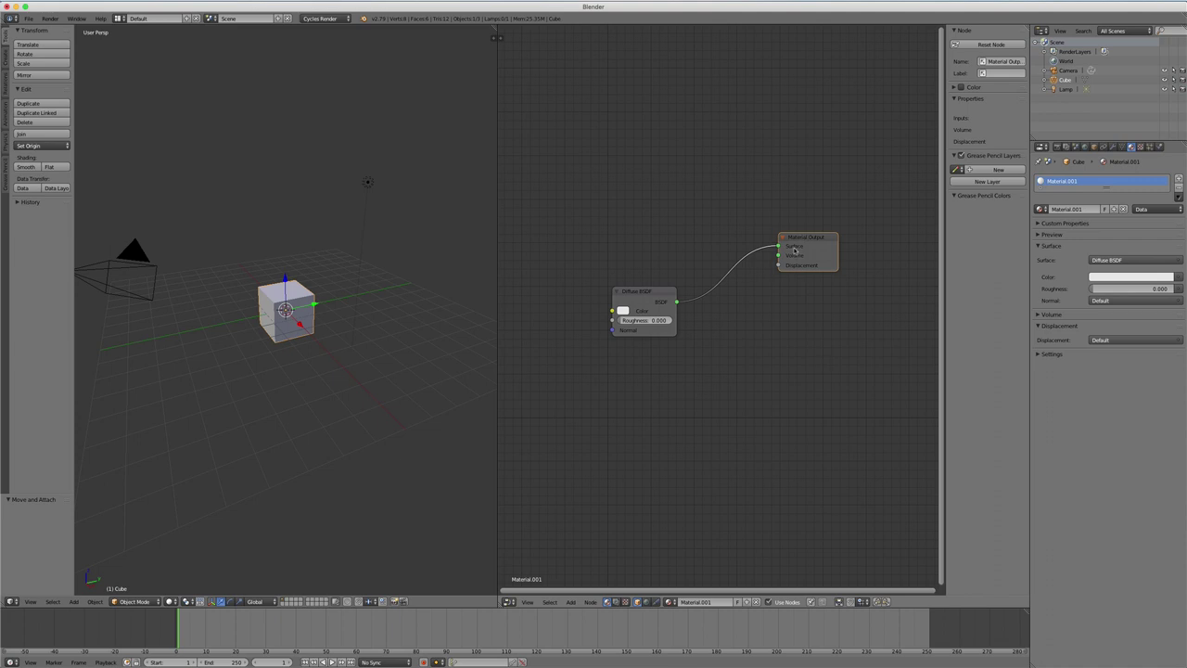
Step: Cancel a stray Material Output duplicate and delete the Diffuse BSDF node
{"action": "key", "text": "shift+d"}
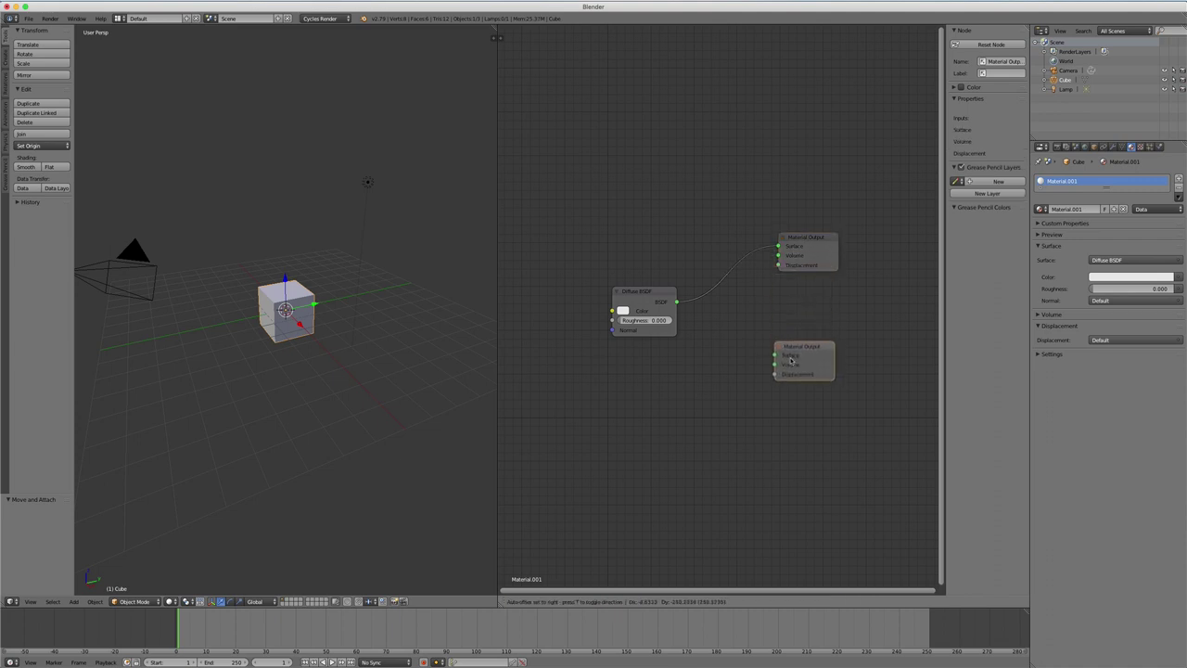
{"action": "right_click", "coordinate": [791, 359]}
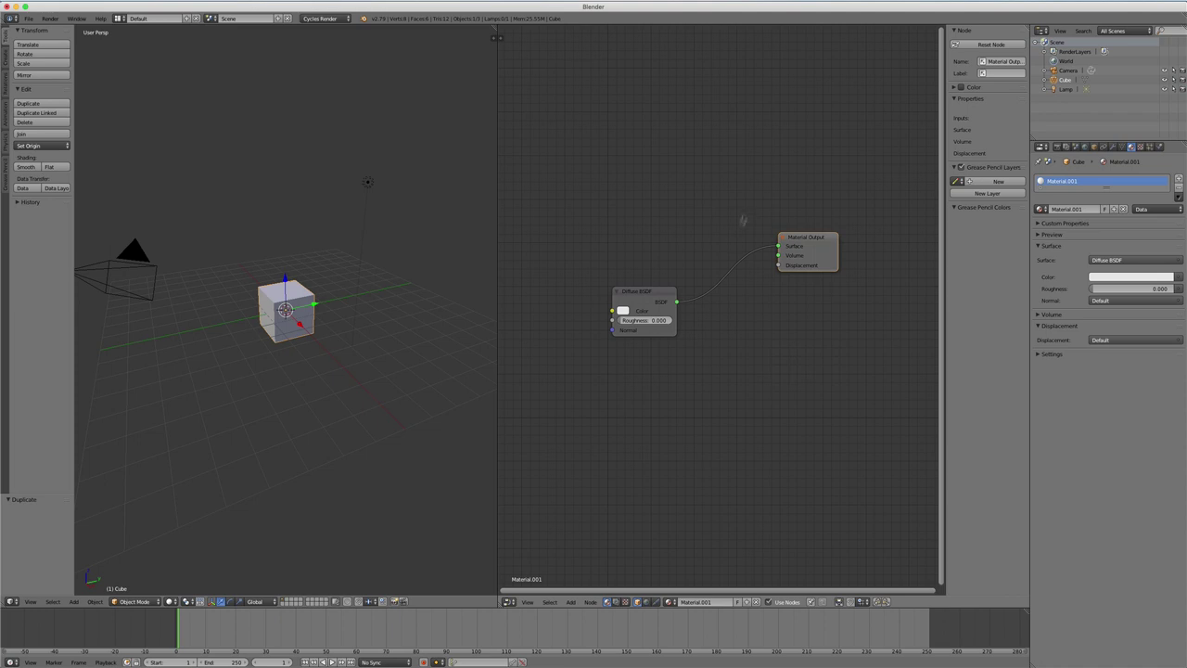
{"action": "left_click", "coordinate": [662, 296]}
{"action": "key", "text": "x"}
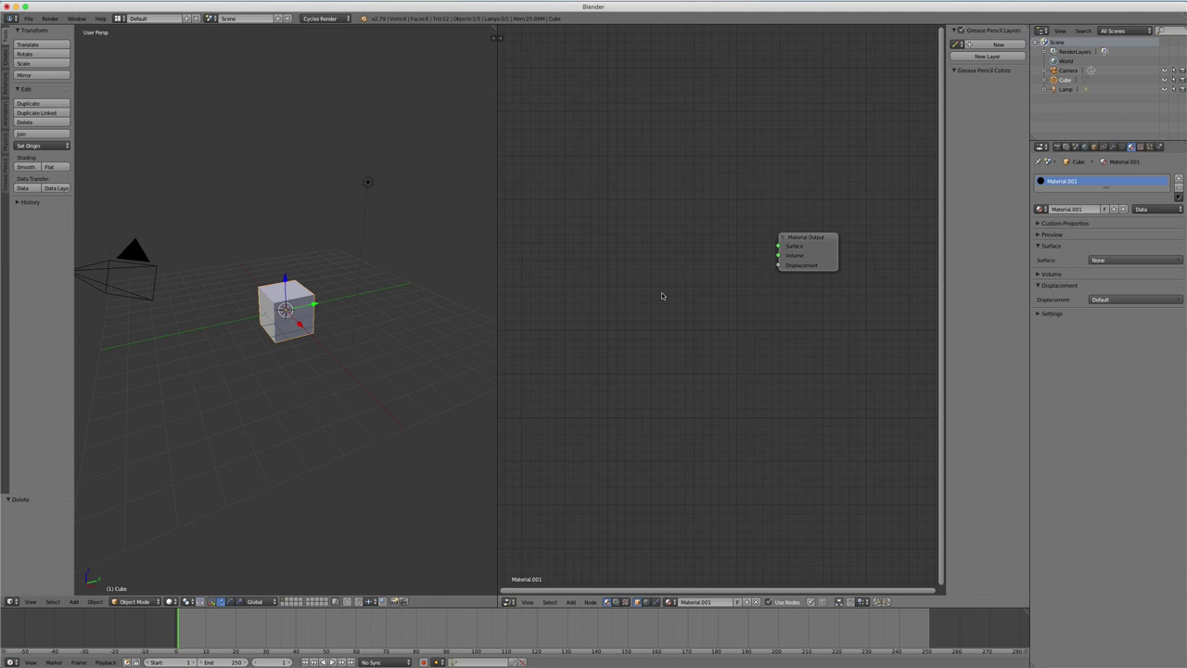
Step: Undo the deletion to restore the Diffuse BSDF node, then bring up the Add menu
{"action": "key", "text": "ctrl+z"}
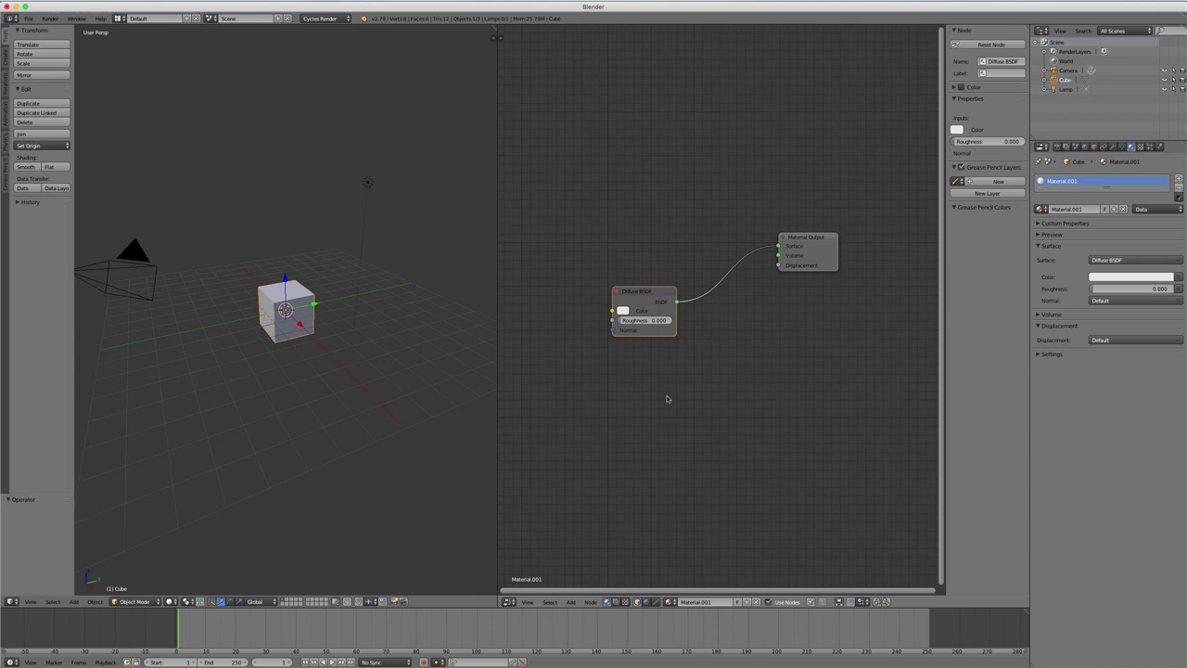
{"action": "key", "text": "shift+a"}
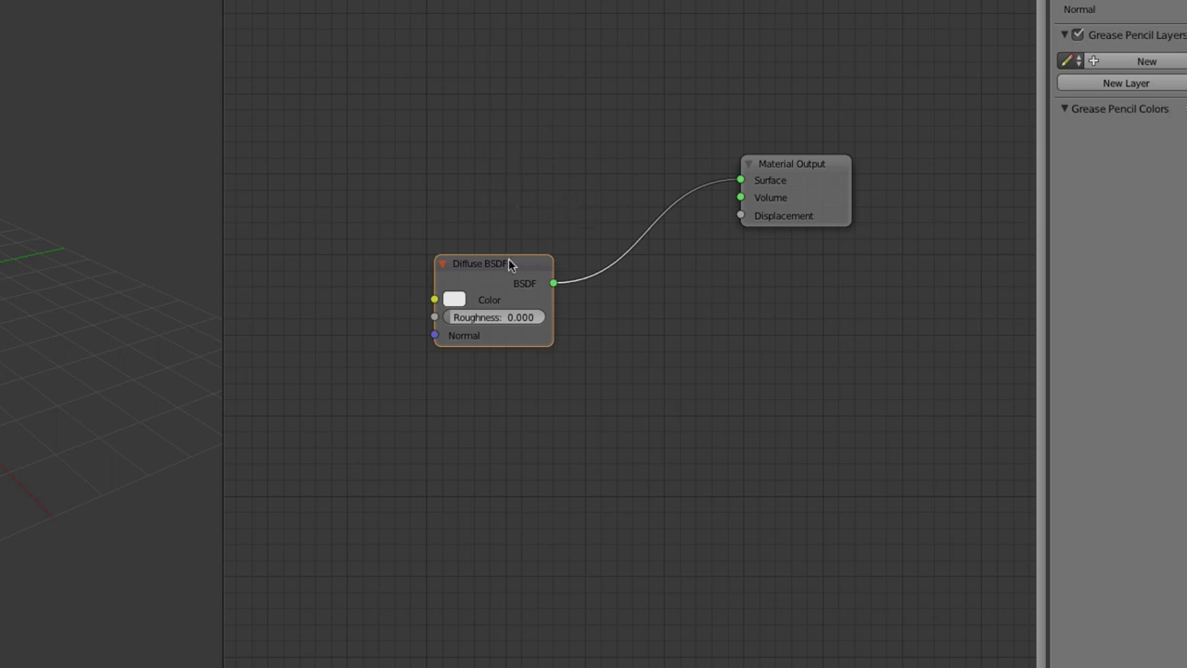
Step: Shift the Diffuse BSDF node rightward and browse the Add menu without adding anything
{"action": "left_click_drag", "start_coordinate": [508, 259], "coordinate": [498, 211]}
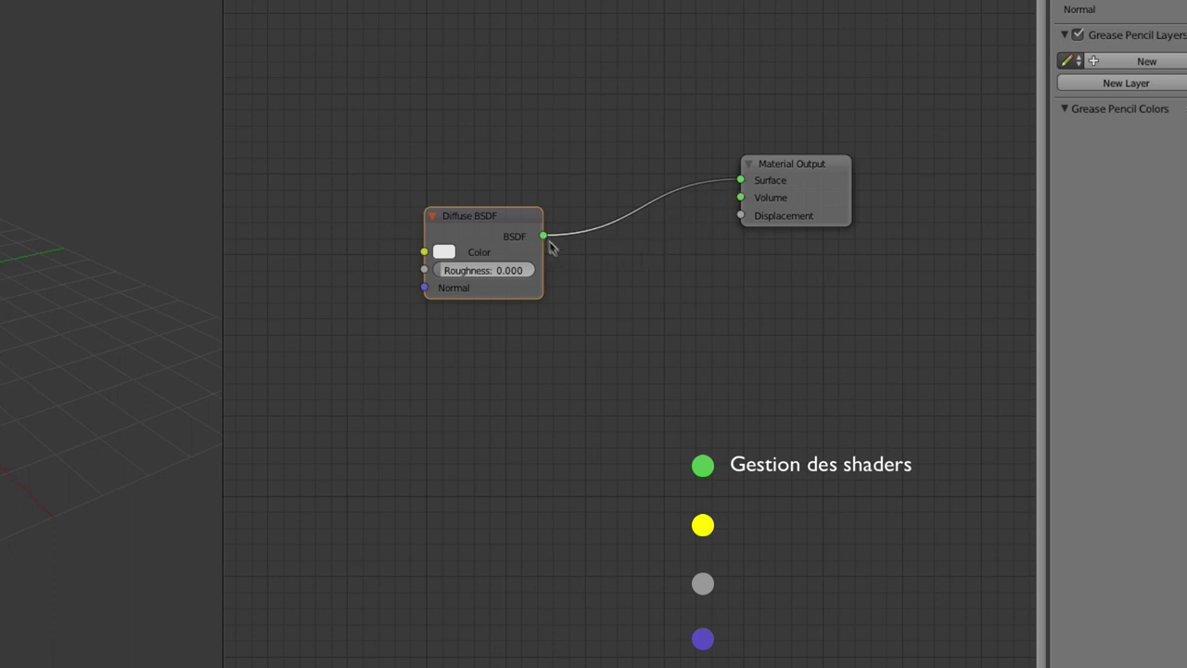
{"action": "left_click_drag", "start_coordinate": [522, 219], "coordinate": [598, 242]}
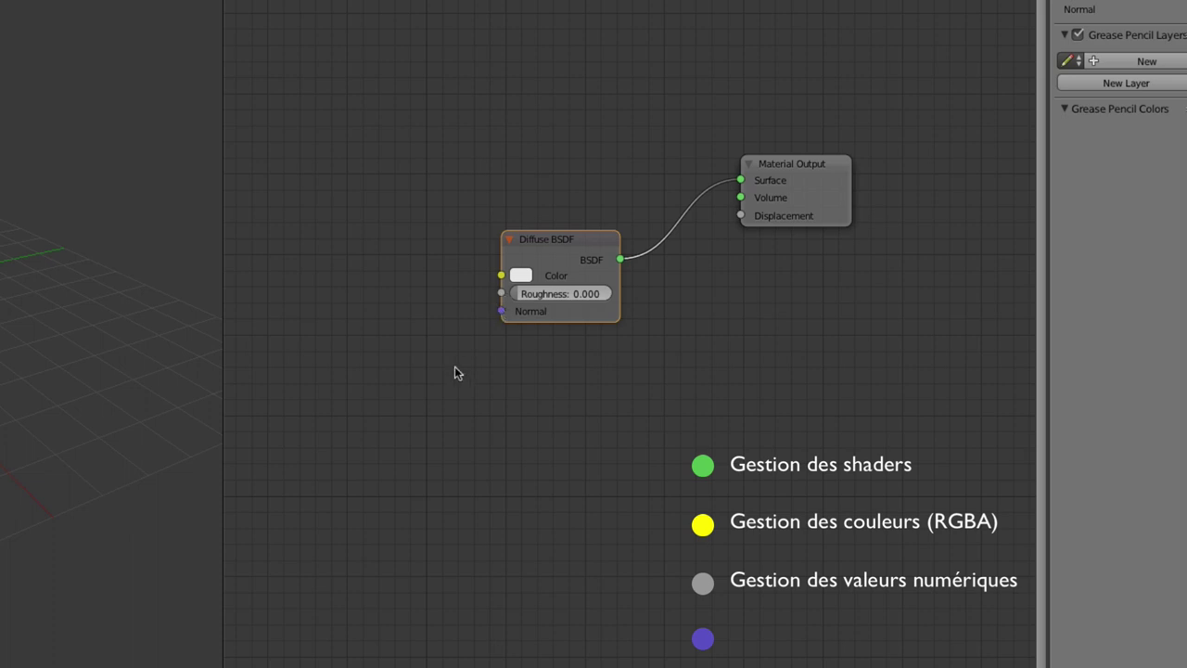
{"action": "key", "text": "shift+a"}
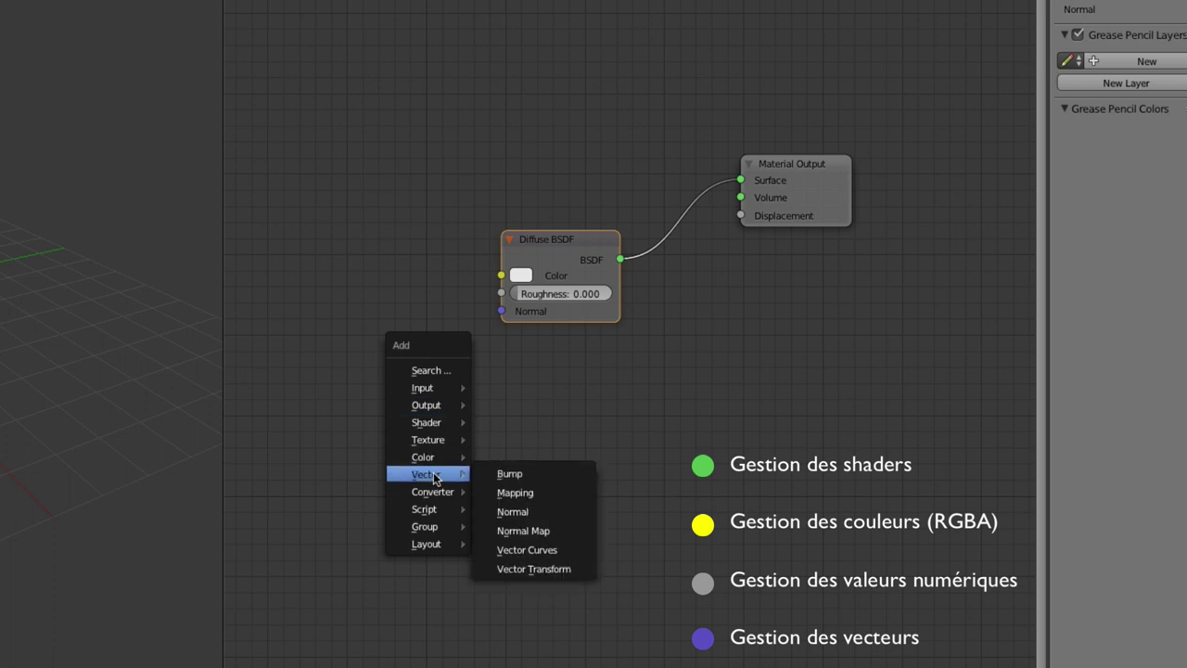
{"action": "mouse_move", "coordinate": [431, 491]}
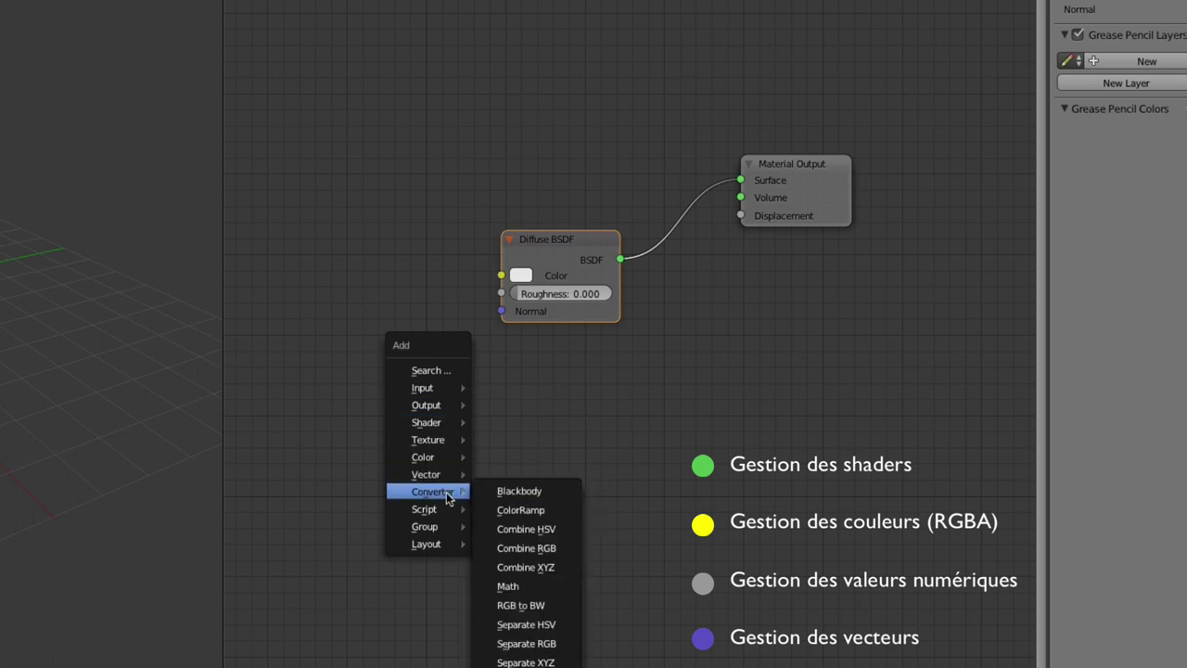
{"action": "key", "text": "Escape"}
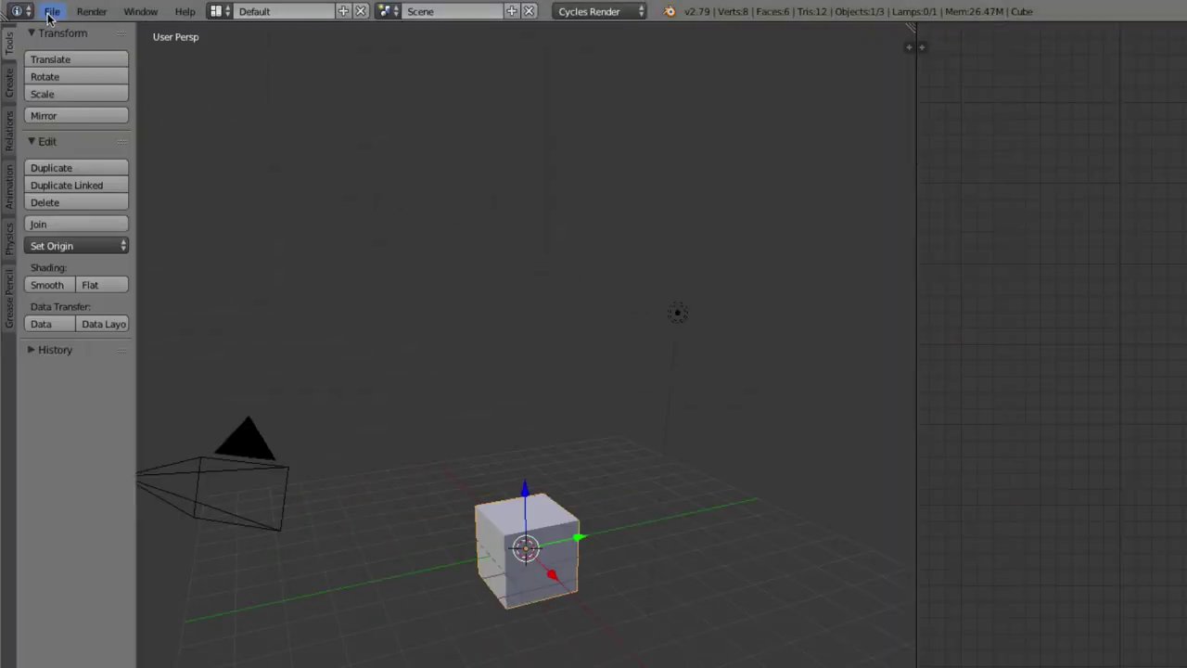
{"action": "left_click", "coordinate": [51, 11]}
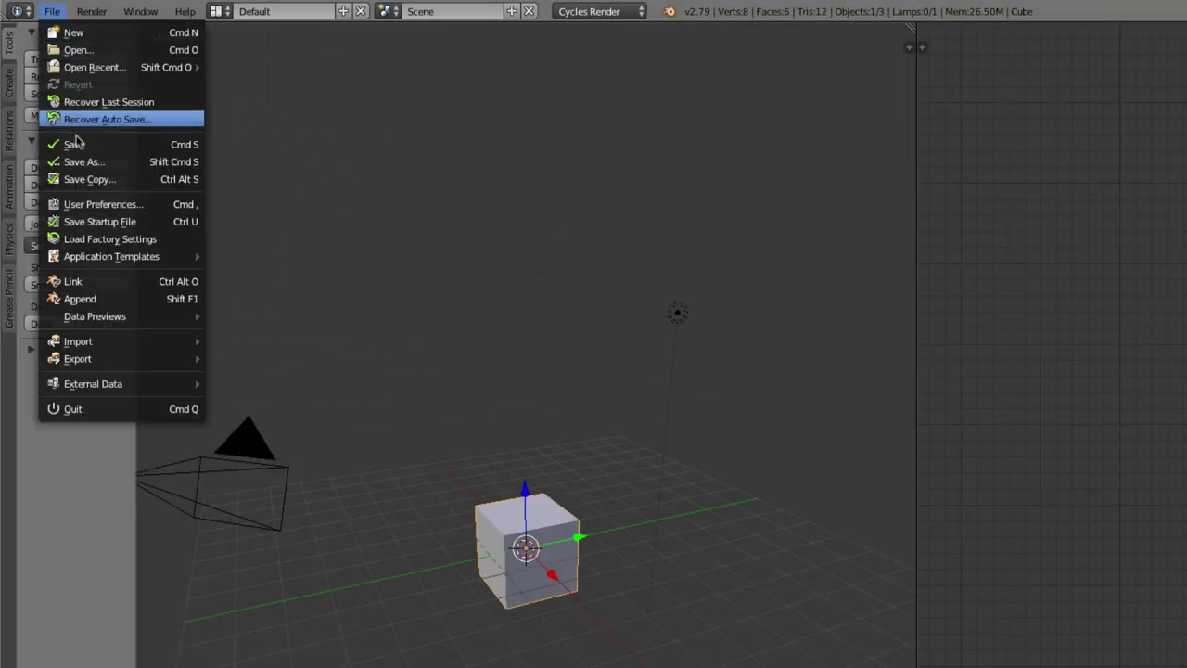
{"action": "left_click", "coordinate": [95, 203]}
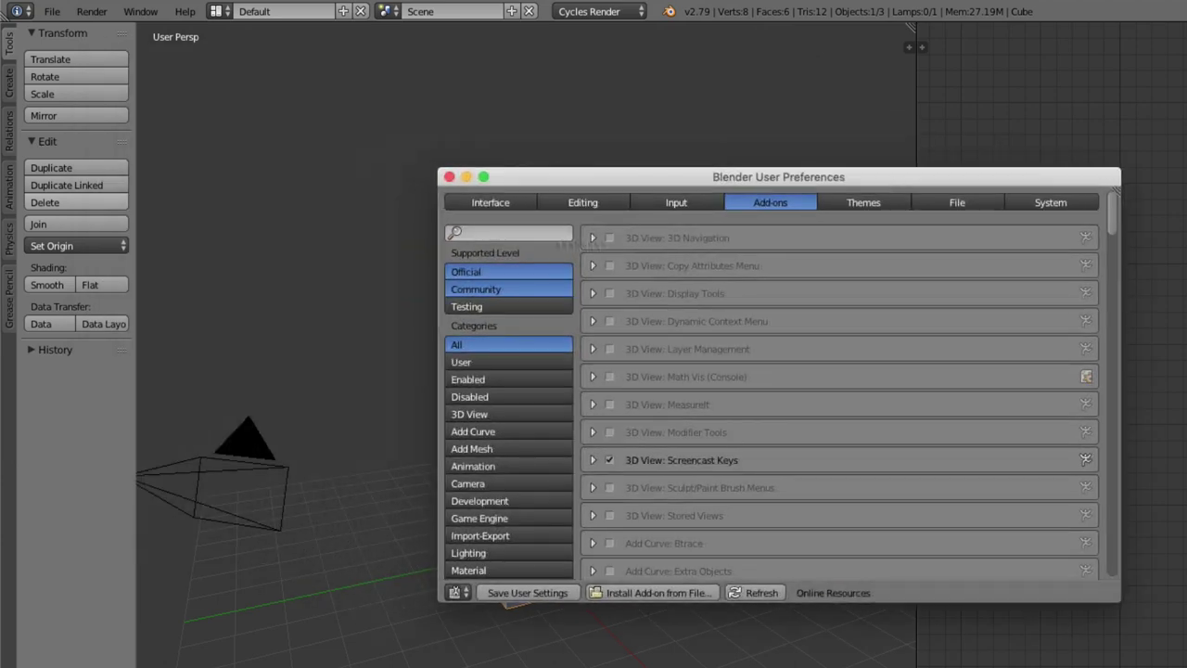
{"action": "left_click", "coordinate": [516, 232]}
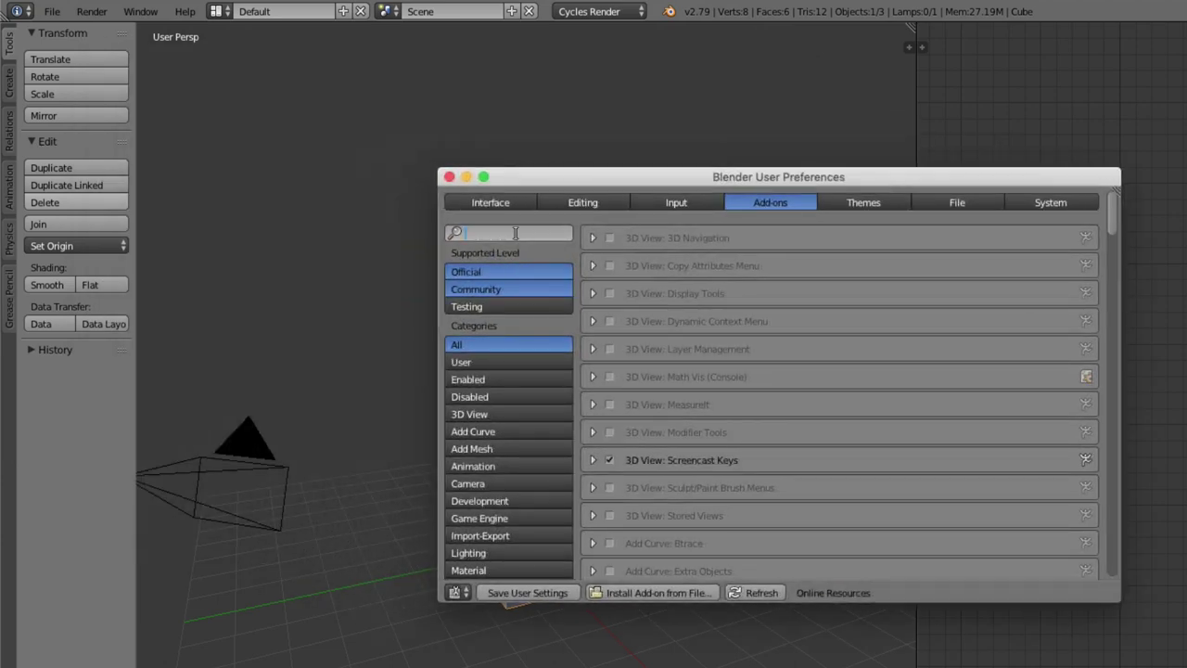
{"action": "type", "text": "wran"}
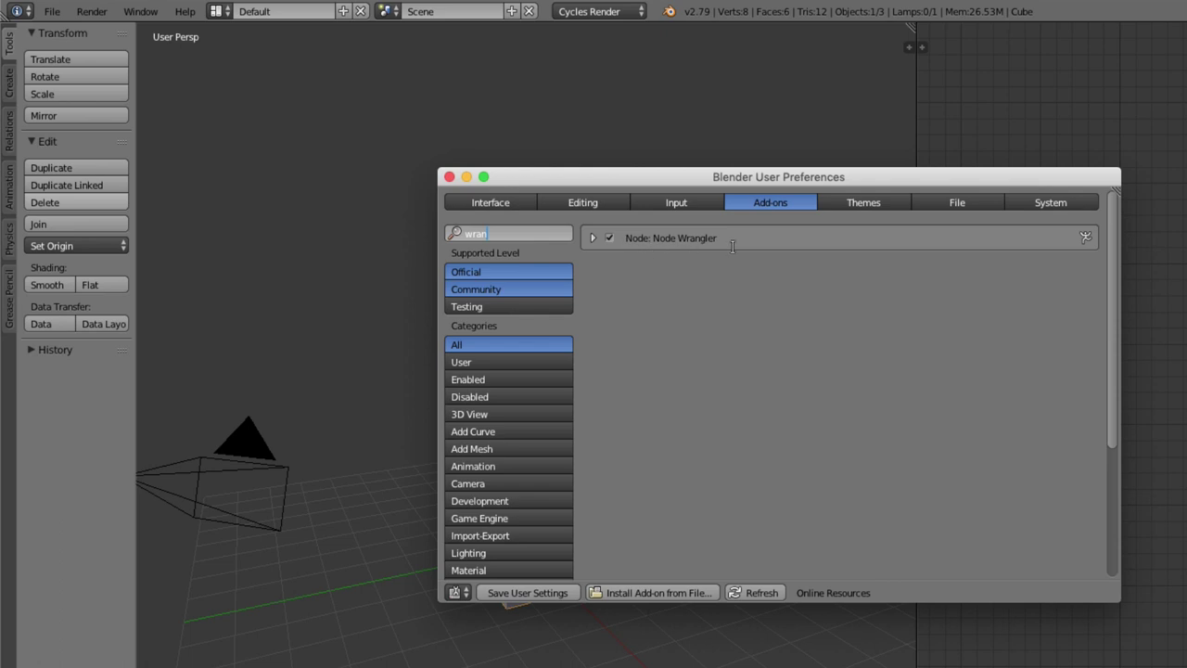
{"action": "left_click", "coordinate": [450, 177]}
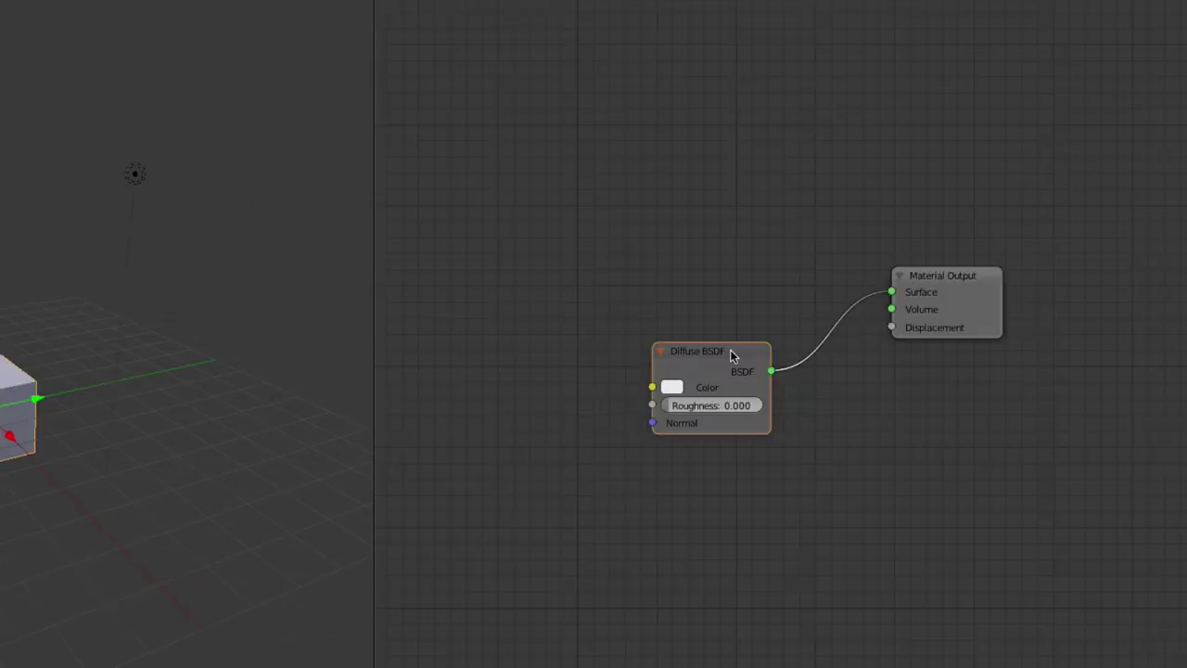
Step: Generate Texture Coordinate, Mapping and Image Texture nodes with Ctrl+T and bring them into view
{"action": "key", "text": "ctrl+t"}
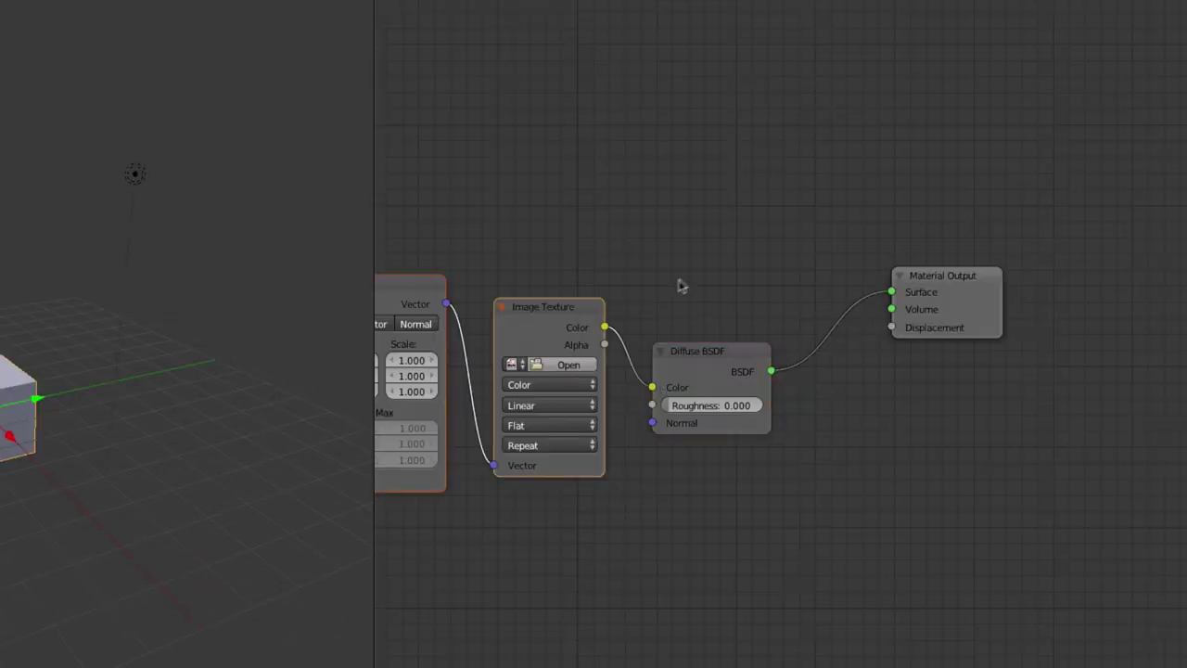
{"action": "mouse_move", "coordinate": [639, 250]}
{"action": "middle_mouse_down"}
{"action": "mouse_move", "coordinate": [1014, 244]}
{"action": "mouse_move", "coordinate": [988, 231]}
{"action": "middle_mouse_up"}
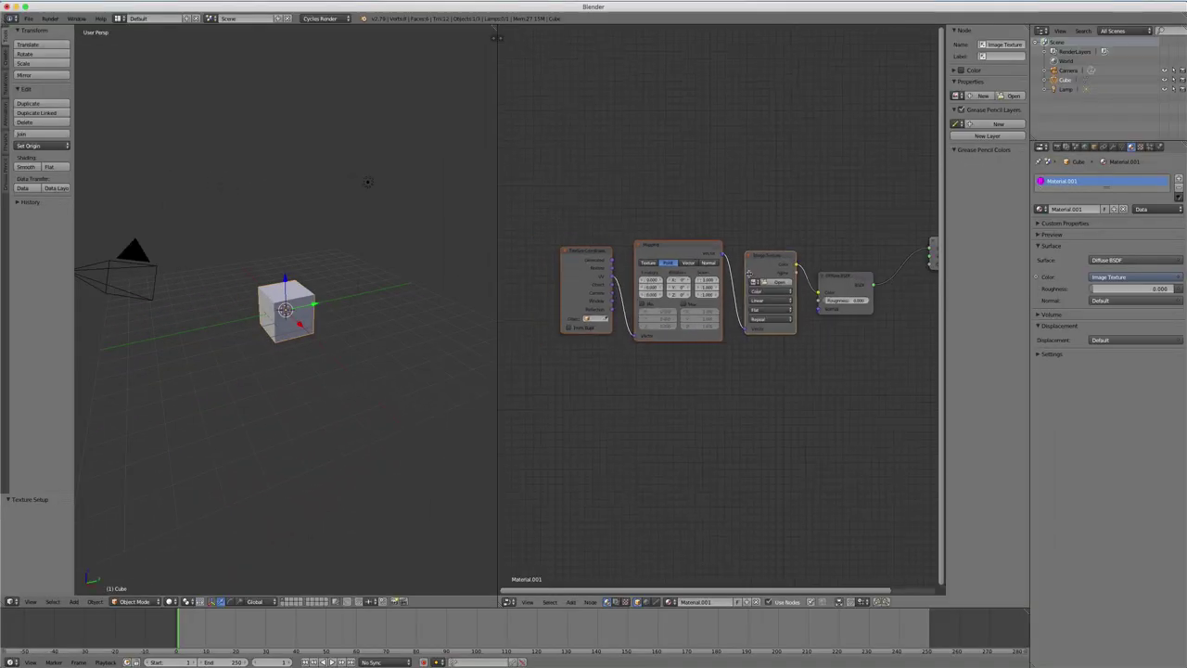
{"action": "scroll", "coordinate": [748, 274], "scroll_direction": "down", "scroll_amount": 2}
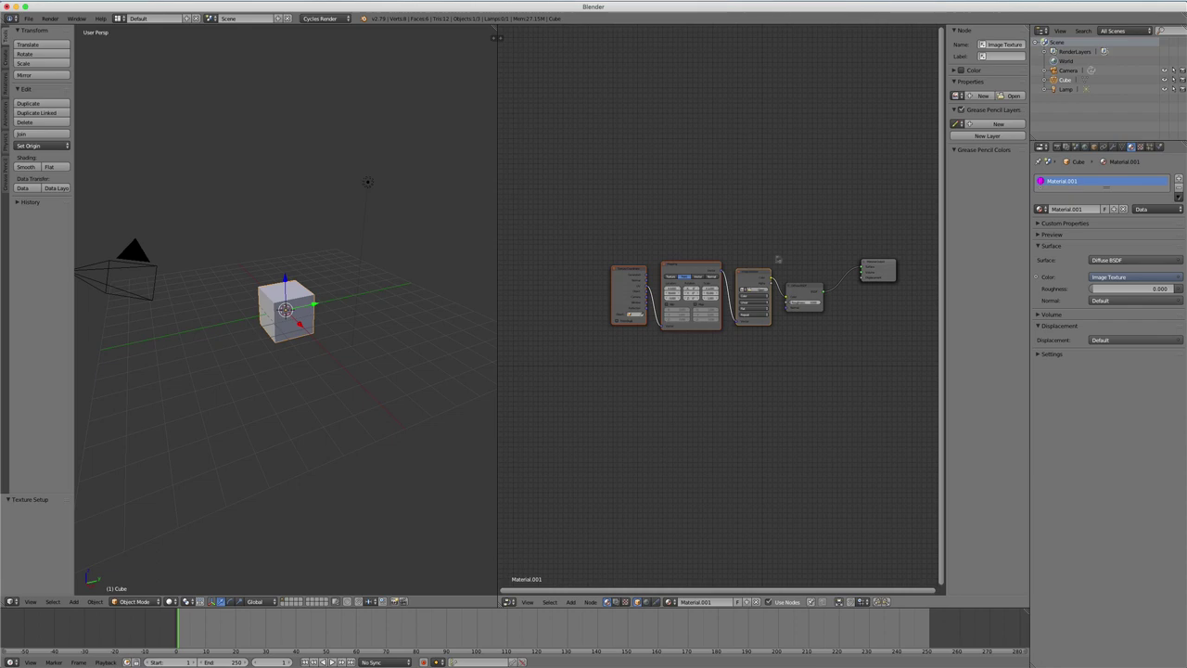
{"action": "middle_click_drag", "start_coordinate": [816, 257], "coordinate": [779, 220]}
{"action": "scroll", "coordinate": [778, 223], "scroll_direction": "up", "scroll_amount": 1}
{"action": "scroll", "coordinate": [778, 227], "scroll_direction": "up", "scroll_amount": 1}
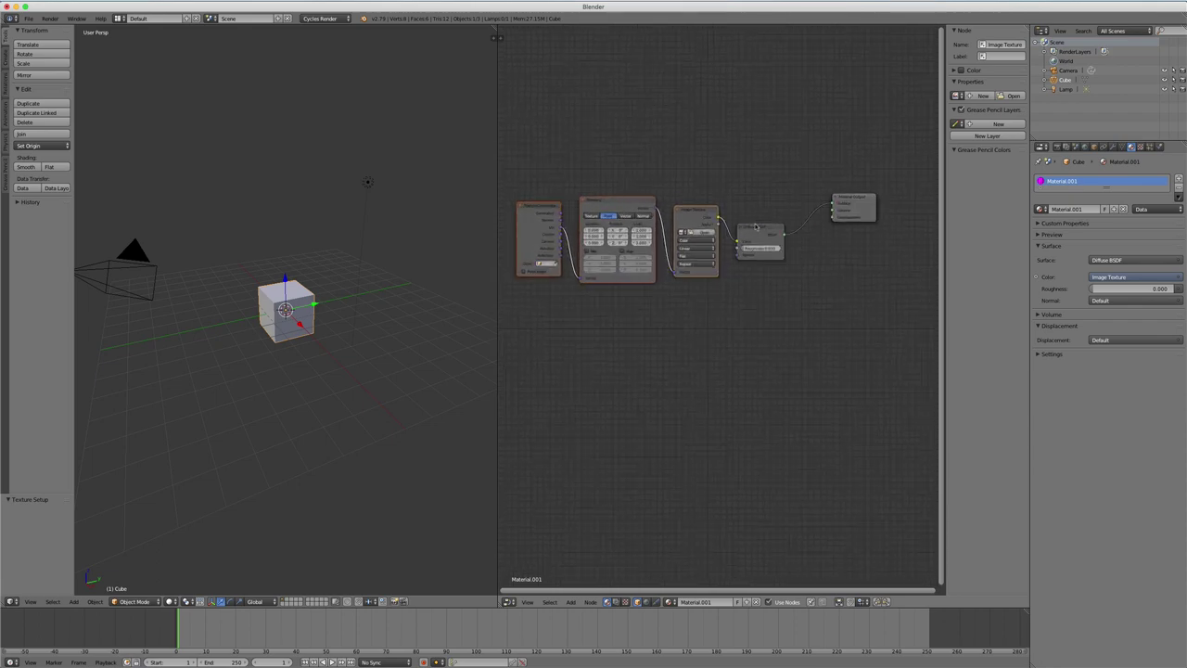
{"action": "scroll", "coordinate": [777, 232], "scroll_direction": "up", "scroll_amount": 1}
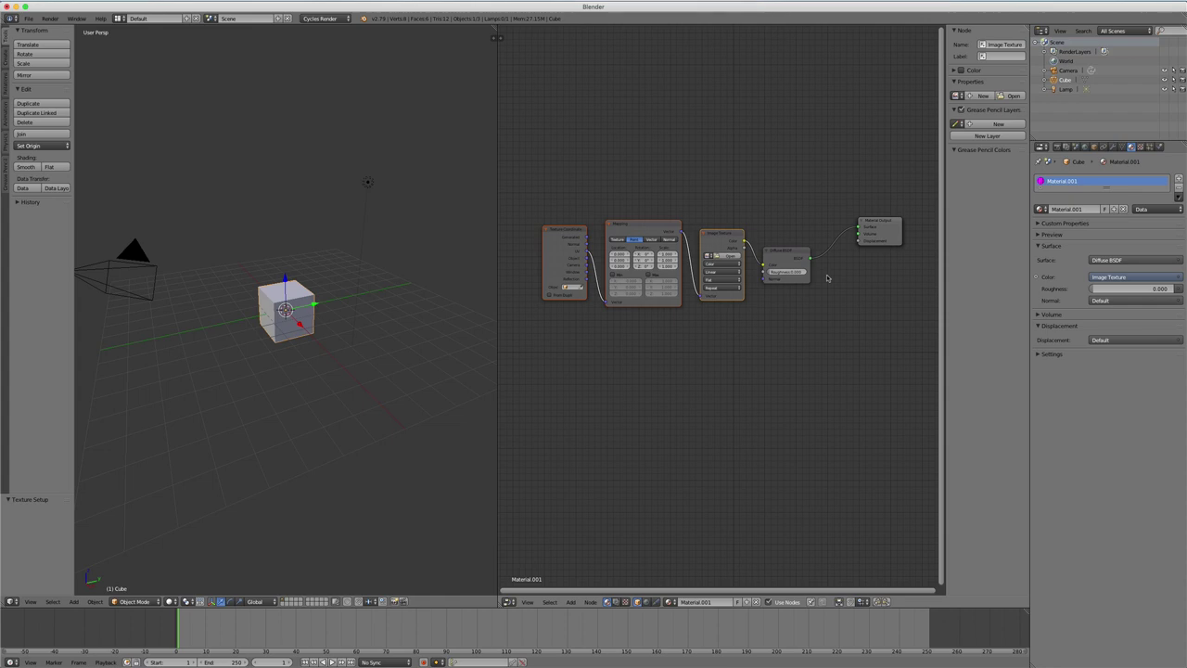
{"action": "key", "text": "shift+z"}
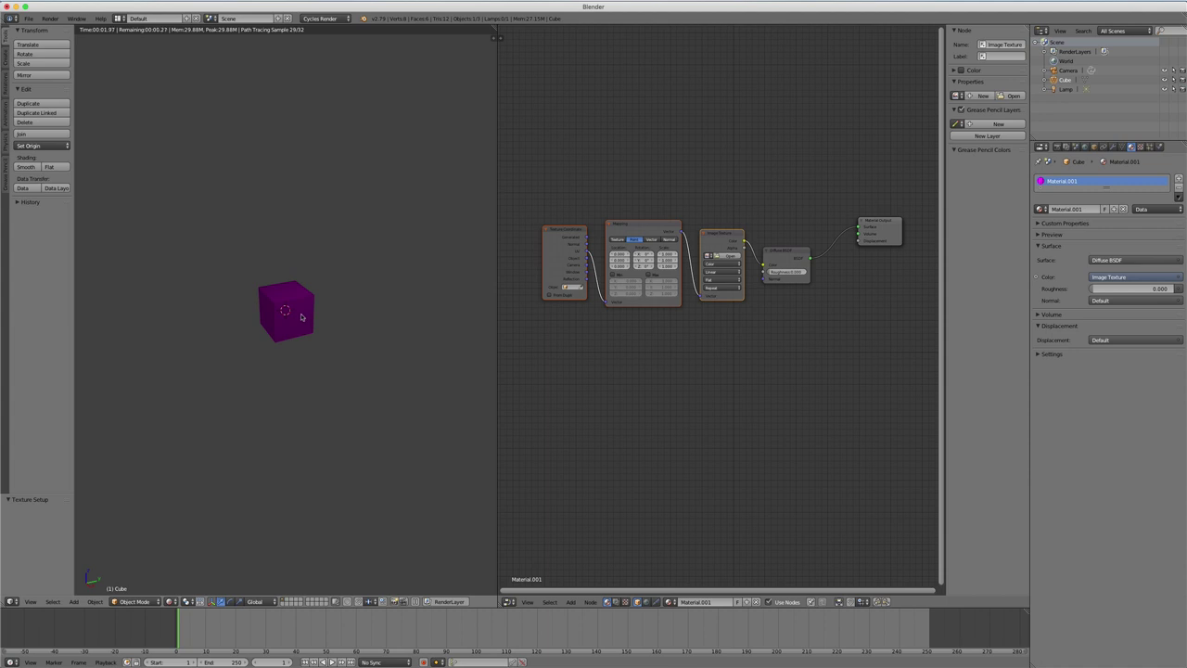
{"action": "key", "text": "shift+z"}
{"action": "scroll", "coordinate": [690, 331], "scroll_direction": "up", "scroll_amount": 2}
{"action": "scroll", "coordinate": [639, 356], "scroll_direction": "up", "scroll_amount": 1}
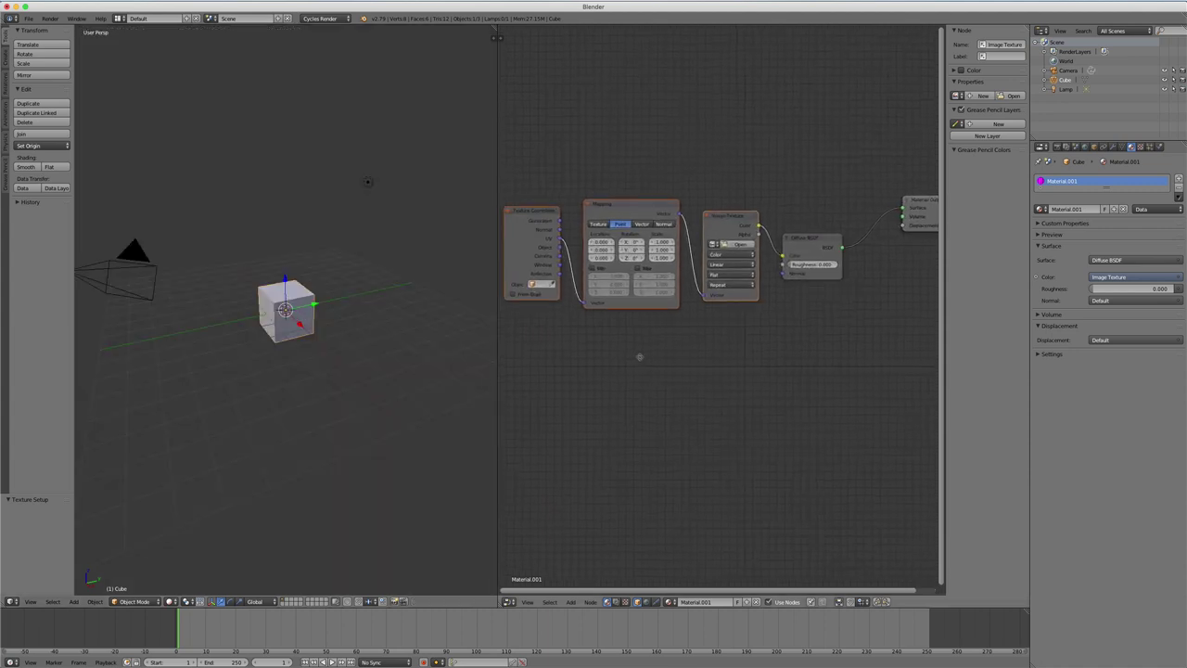
{"action": "scroll", "coordinate": [639, 356], "scroll_direction": "down", "scroll_amount": 1}
{"action": "scroll", "coordinate": [673, 365], "scroll_direction": "down", "scroll_amount": 1}
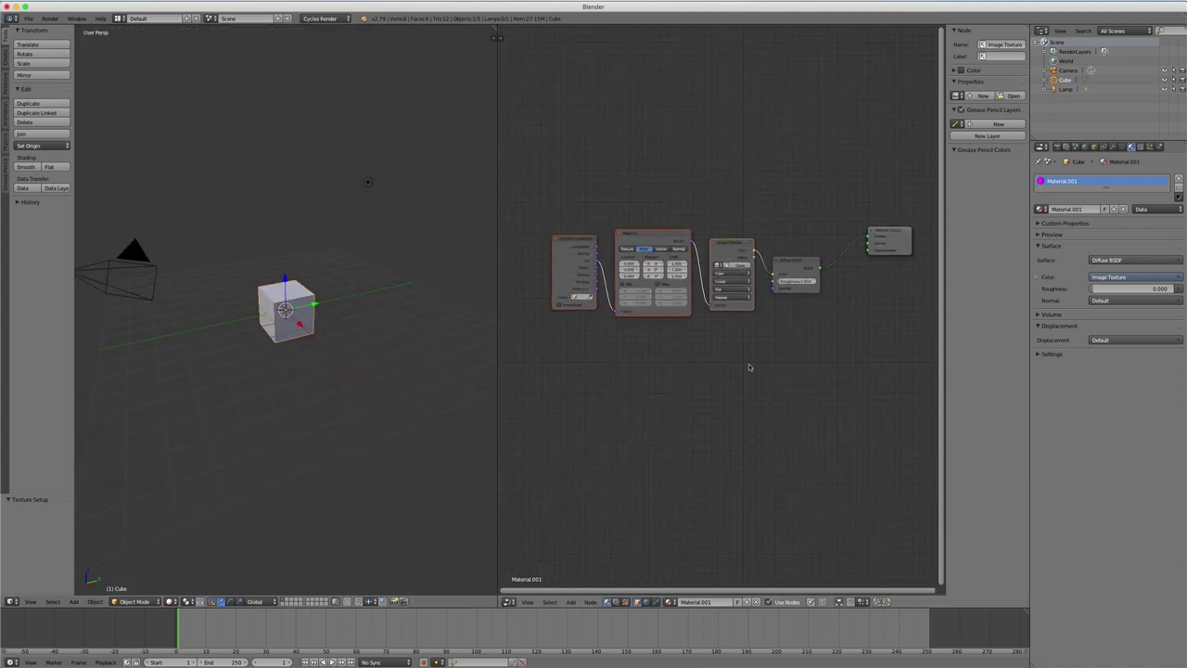
{"action": "middle_click_drag", "start_coordinate": [749, 367], "coordinate": [732, 361]}
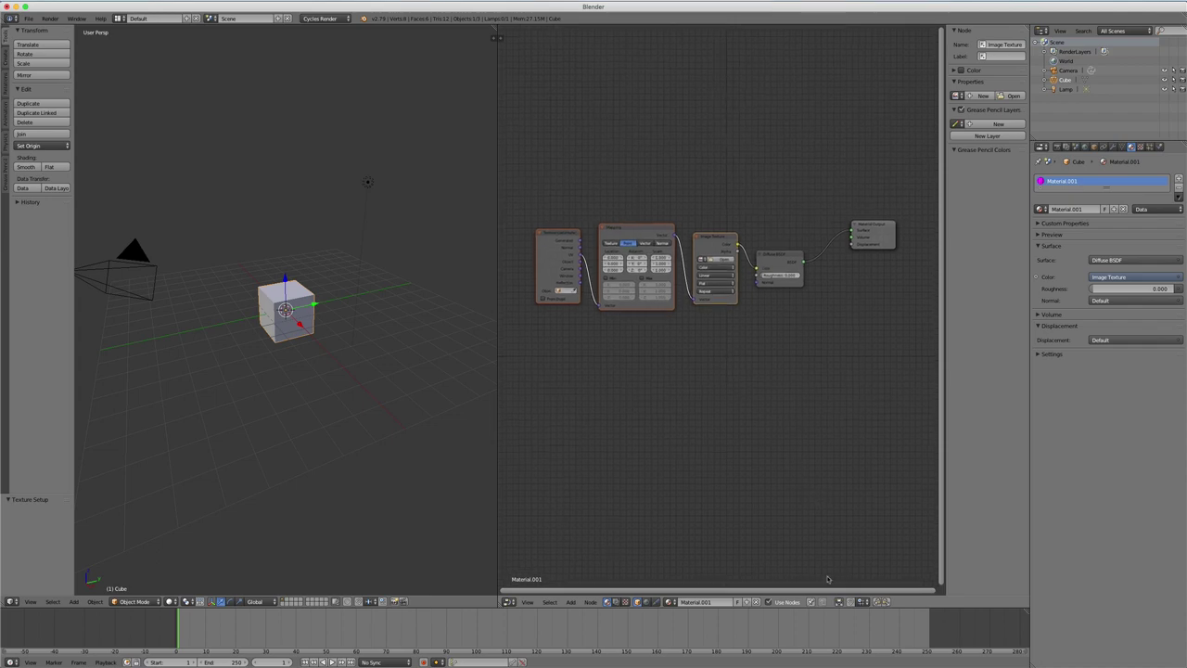
Step: Enable node snapping to Node X/Y and drag the Diffuse BSDF node lower into a snapped spot
{"action": "left_click", "coordinate": [850, 602]}
{"action": "mouse_move", "coordinate": [784, 262]}
{"action": "left_mouse_down"}
{"action": "mouse_move", "coordinate": [809, 299]}
{"action": "mouse_move", "coordinate": [795, 268]}
{"action": "left_mouse_up"}
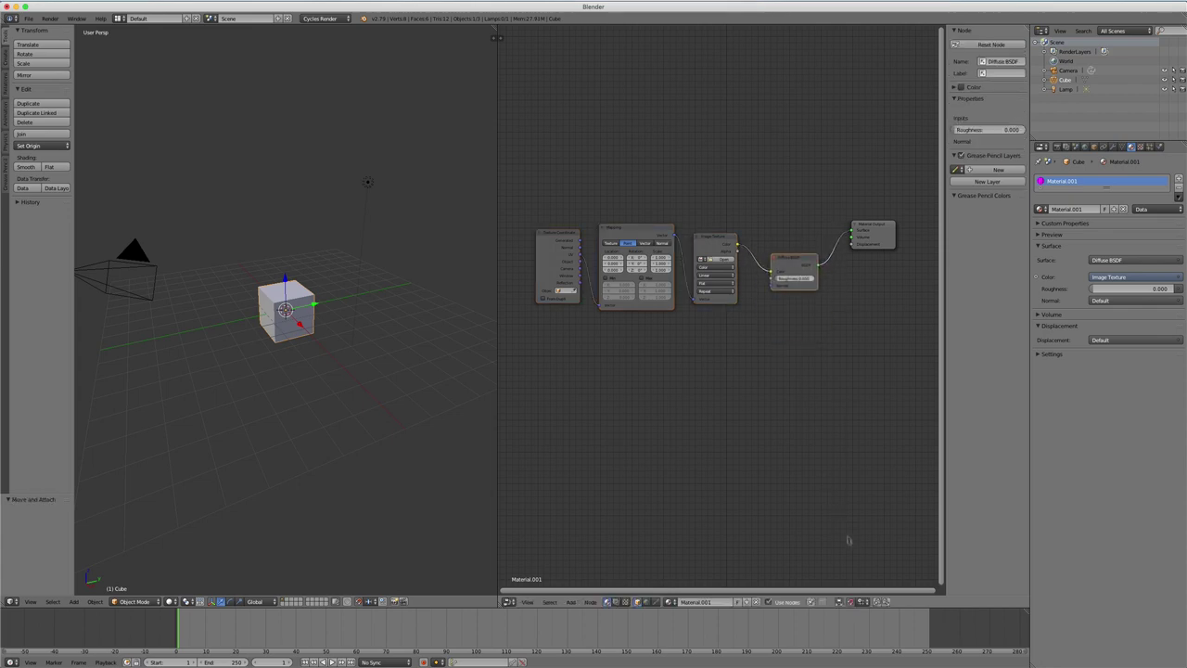
{"action": "left_click", "coordinate": [862, 602]}
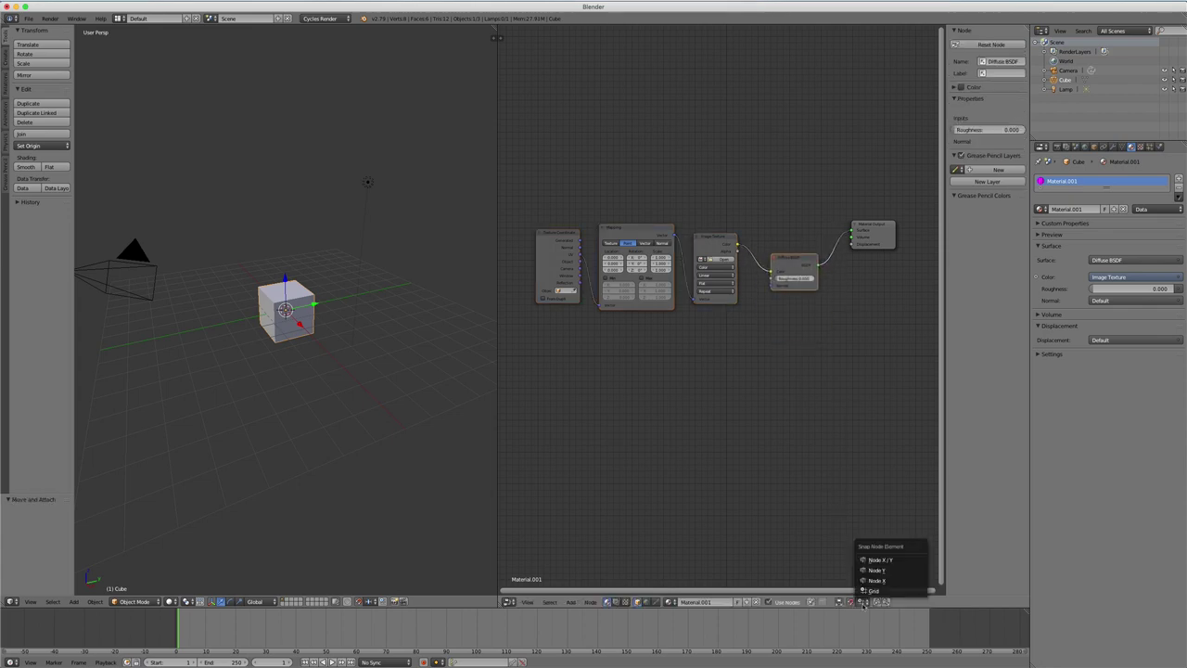
{"action": "left_click", "coordinate": [884, 561]}
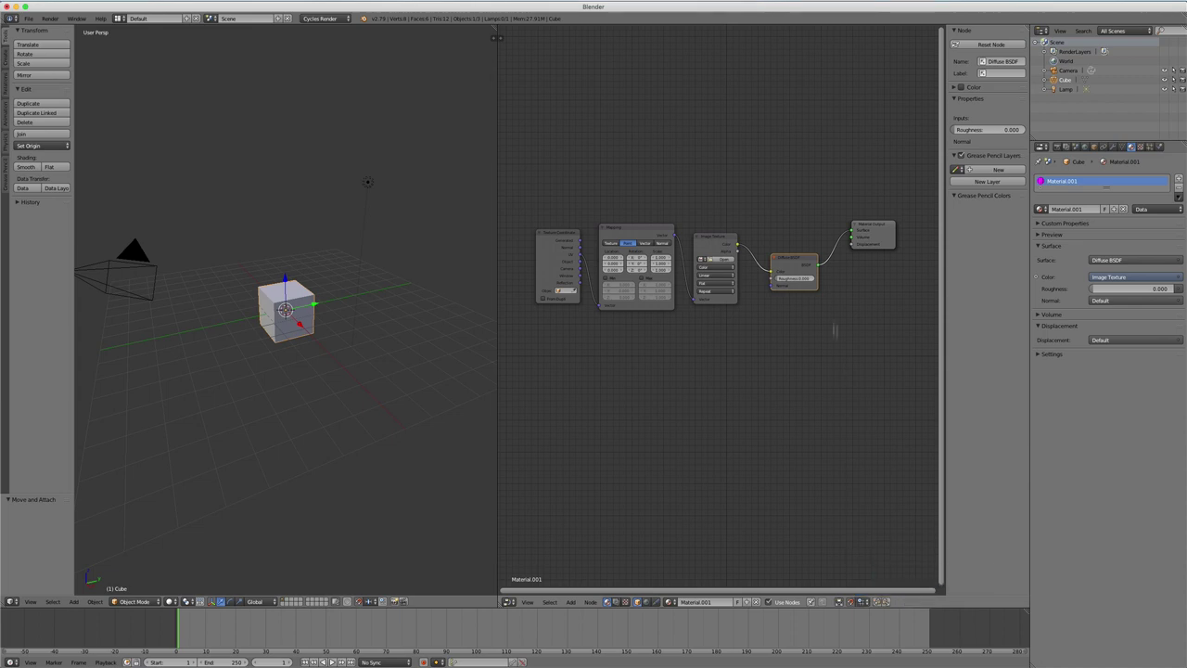
{"action": "left_click", "coordinate": [865, 603]}
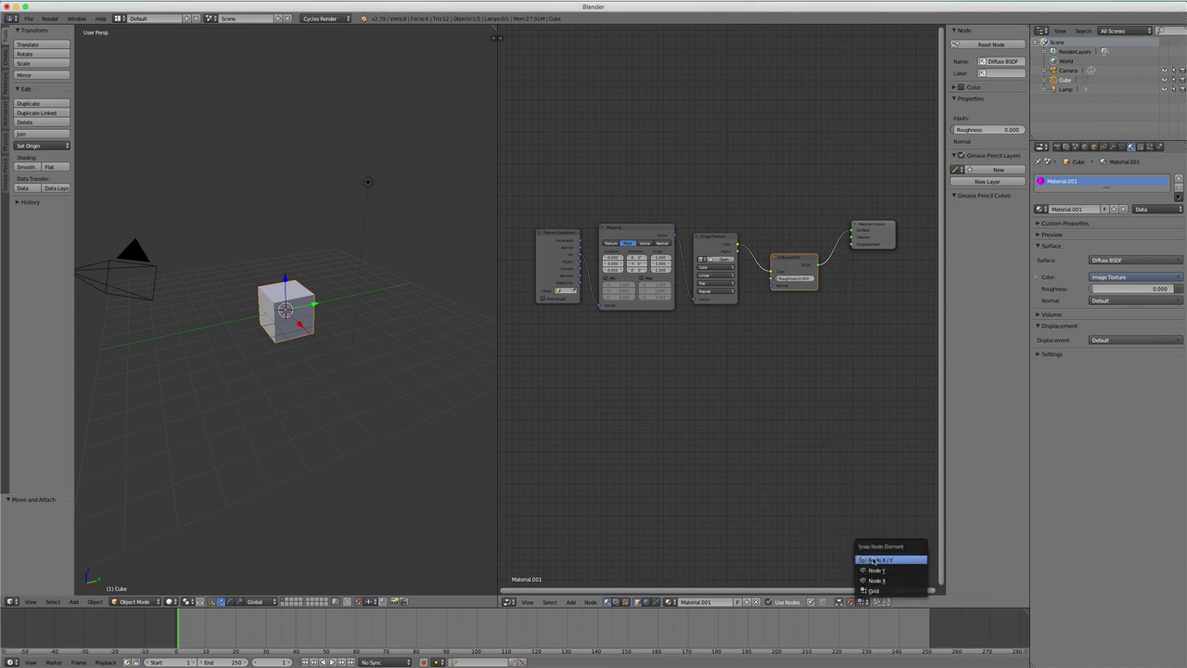
{"action": "left_click", "coordinate": [873, 569]}
{"action": "mouse_move", "coordinate": [798, 258]}
{"action": "left_mouse_down"}
{"action": "mouse_move", "coordinate": [805, 243]}
{"action": "mouse_move", "coordinate": [801, 299]}
{"action": "left_mouse_up"}
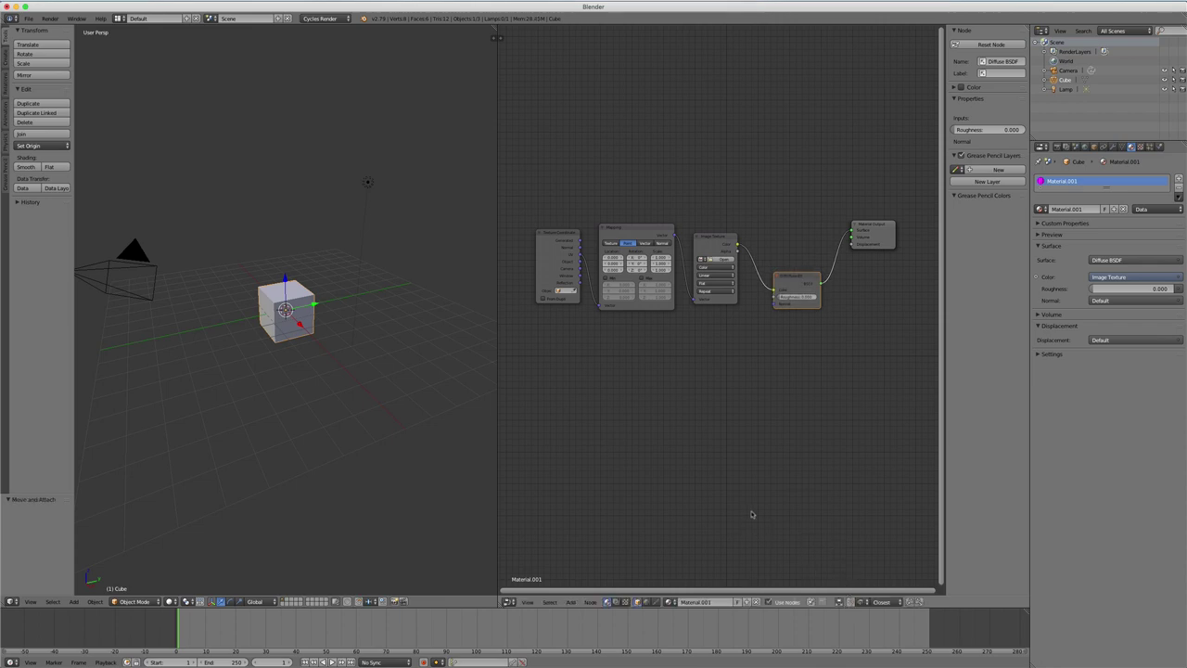
{"action": "scroll", "coordinate": [708, 403], "scroll_direction": "down", "scroll_amount": 1}
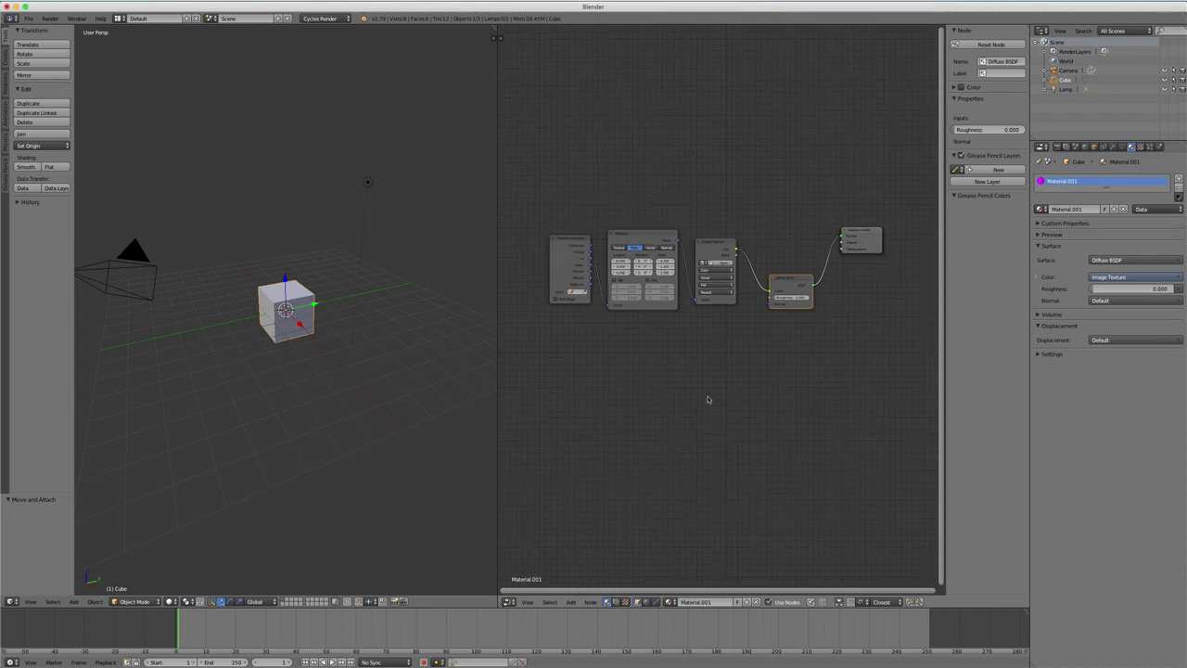